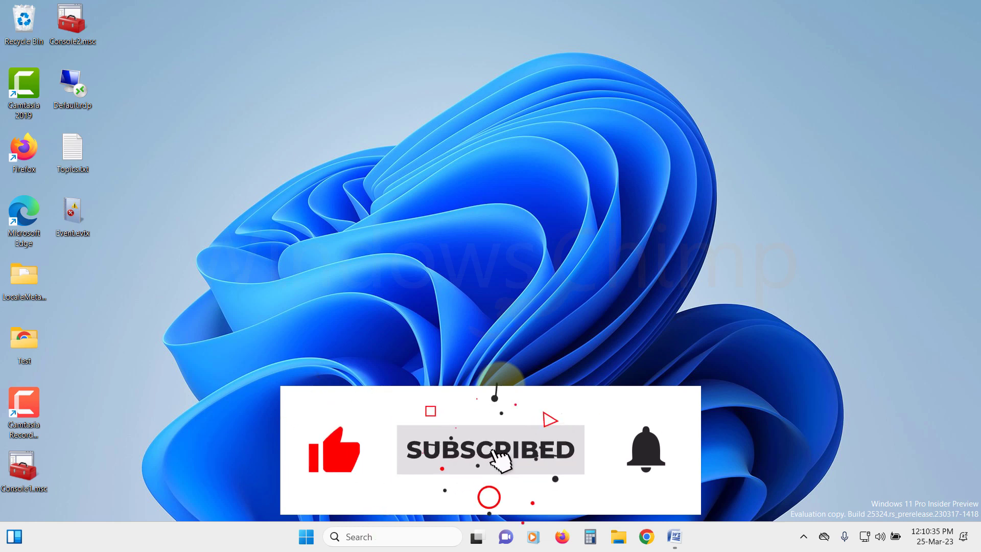
Search the Start menu for 'registry editor', then dismiss the results without launching anything
{"action": "left_click", "coordinate": [305, 545]}
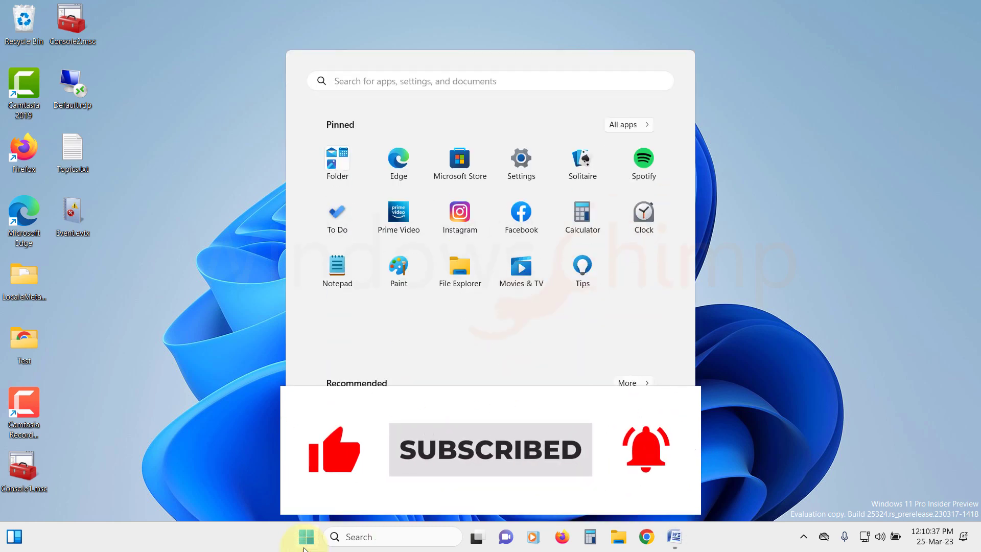
{"action": "type", "text": "registry ed"}
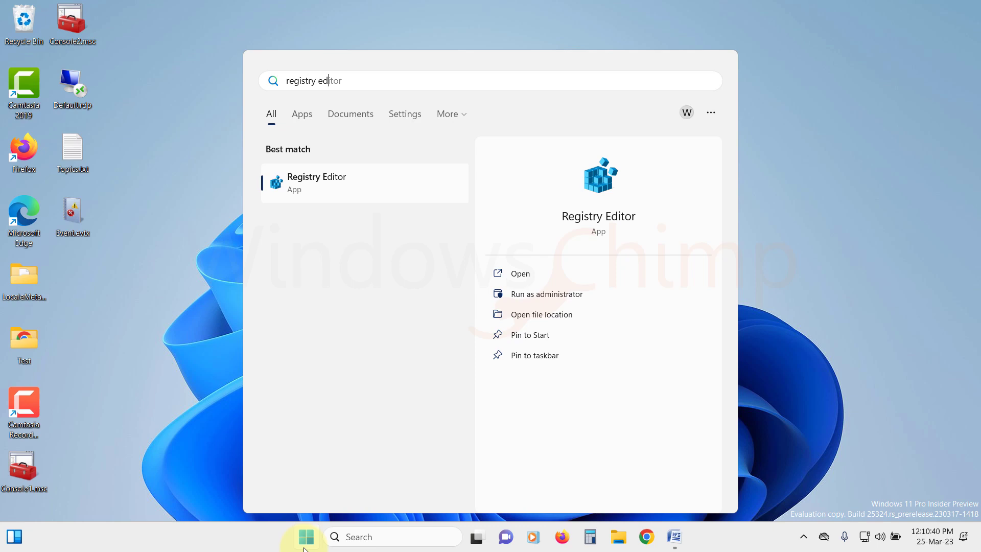
{"action": "type", "text": "itor"}
{"action": "left_click", "coordinate": [185, 362]}
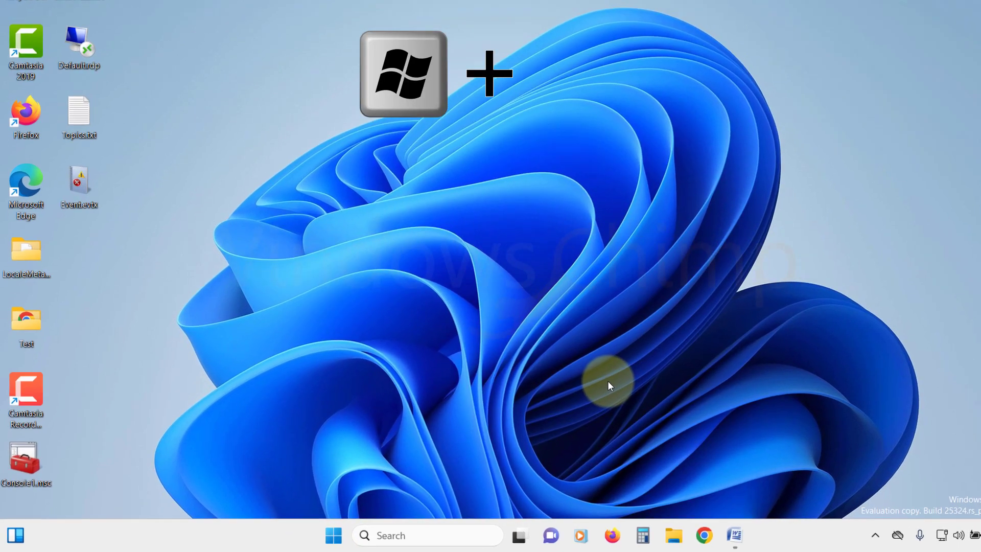
Launch Registry Editor with the regedit command and approve the User Account Control prompt
{"action": "key", "text": "super+r"}
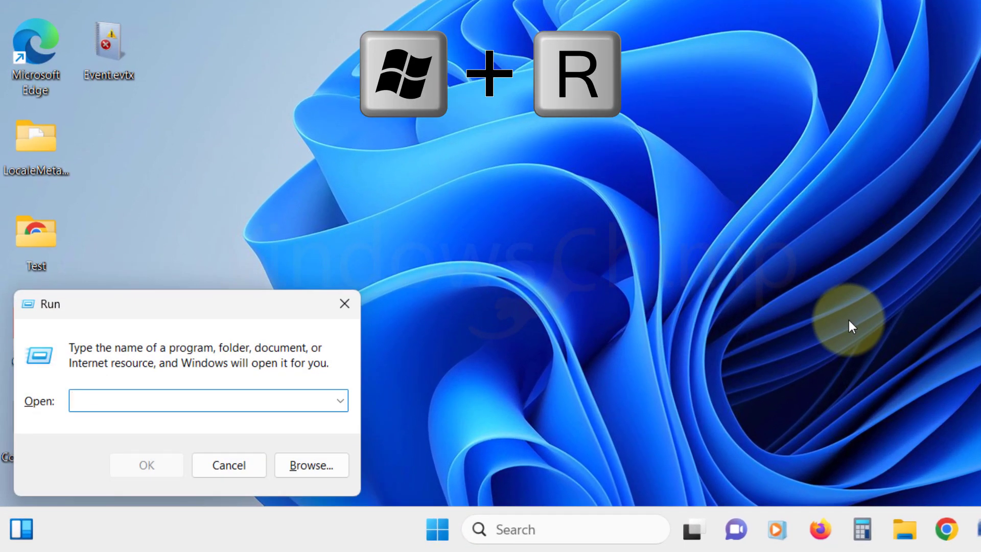
{"action": "type", "text": "regedit"}
{"action": "key", "text": "Return"}
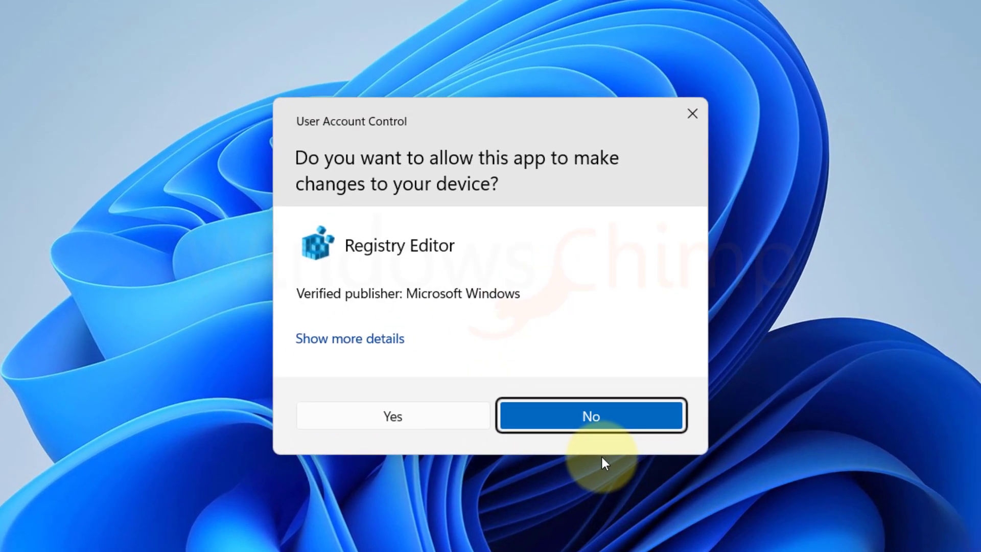
{"action": "left_click", "coordinate": [403, 418]}
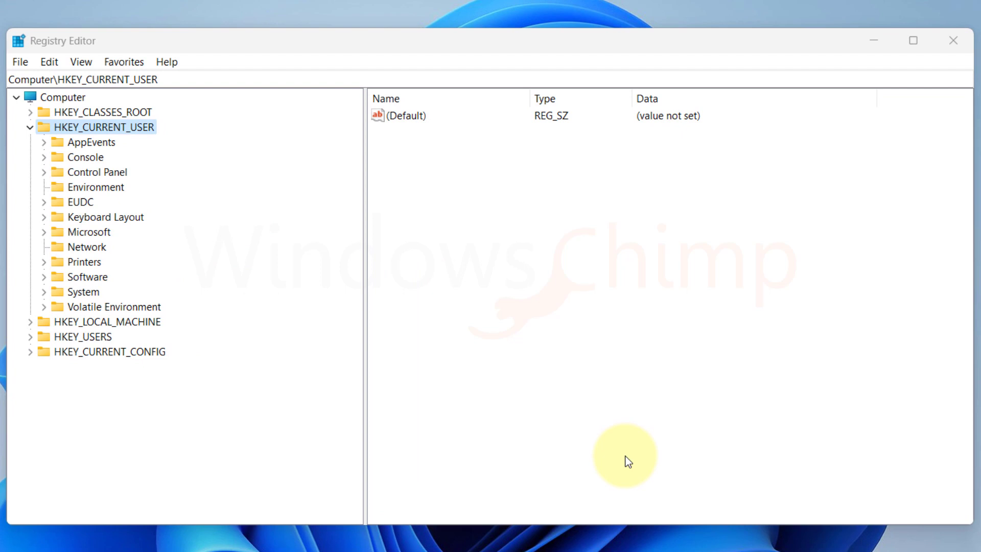
Export the whole registry (range All) to a Desktop file named RegistryBackup
{"action": "left_click", "coordinate": [473, 405]}
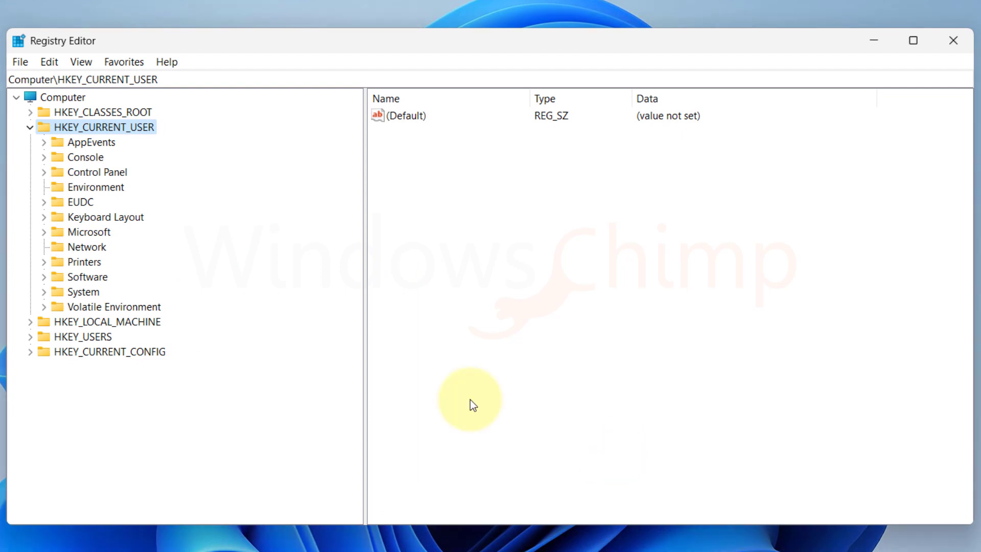
{"action": "left_click", "coordinate": [19, 62]}
{"action": "left_click", "coordinate": [47, 99]}
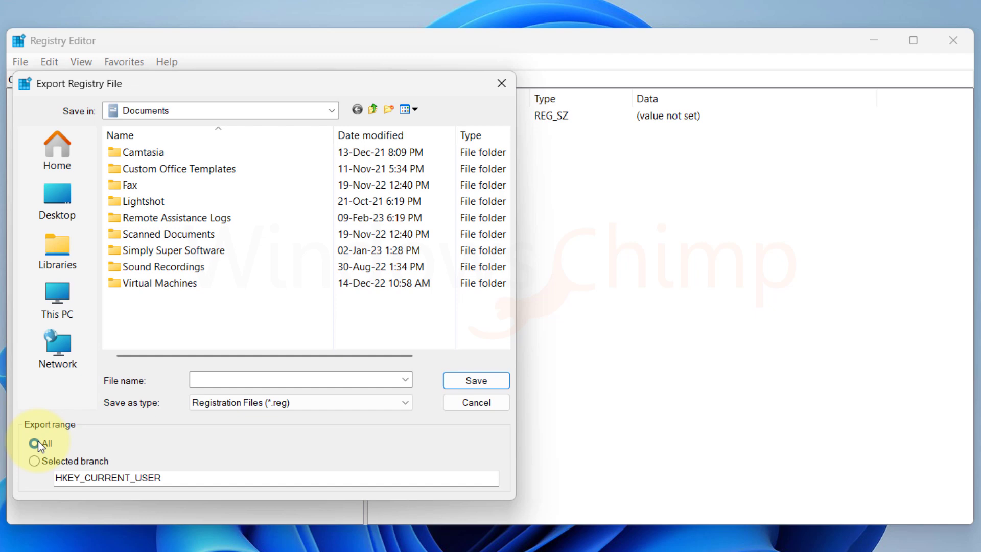
{"action": "left_click", "coordinate": [36, 443]}
{"action": "left_click", "coordinate": [58, 204]}
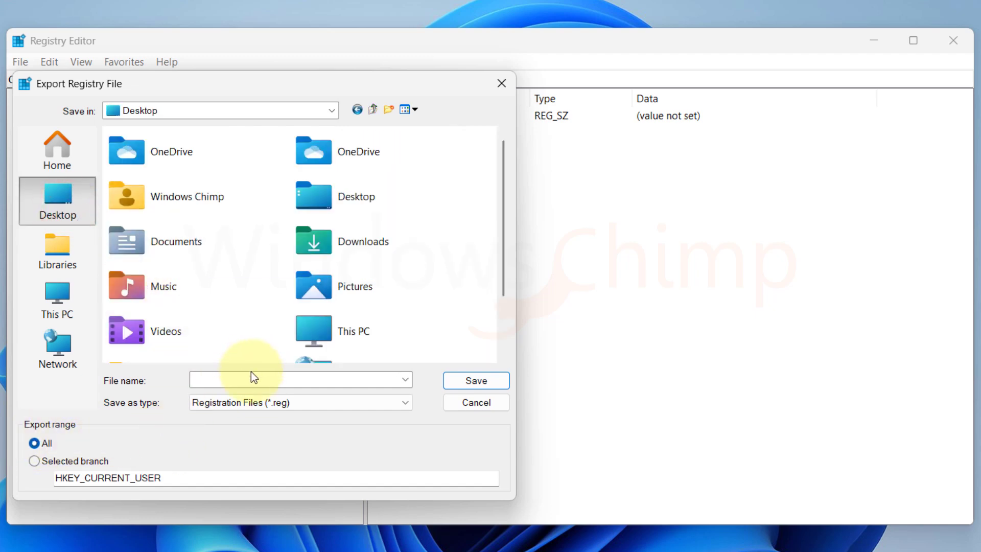
{"action": "left_click", "coordinate": [251, 380]}
{"action": "type", "text": "RegistryBackup"}
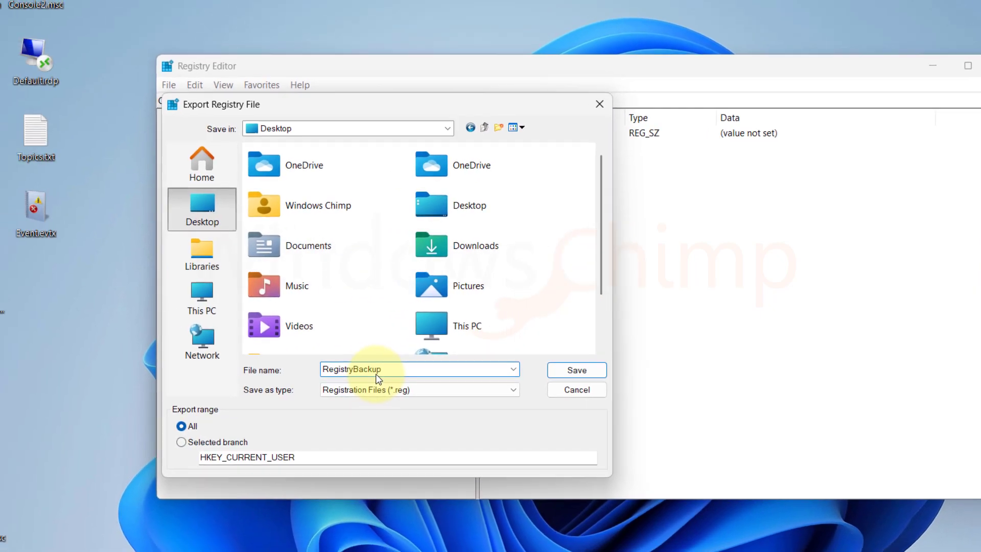
{"action": "key", "text": "Return"}
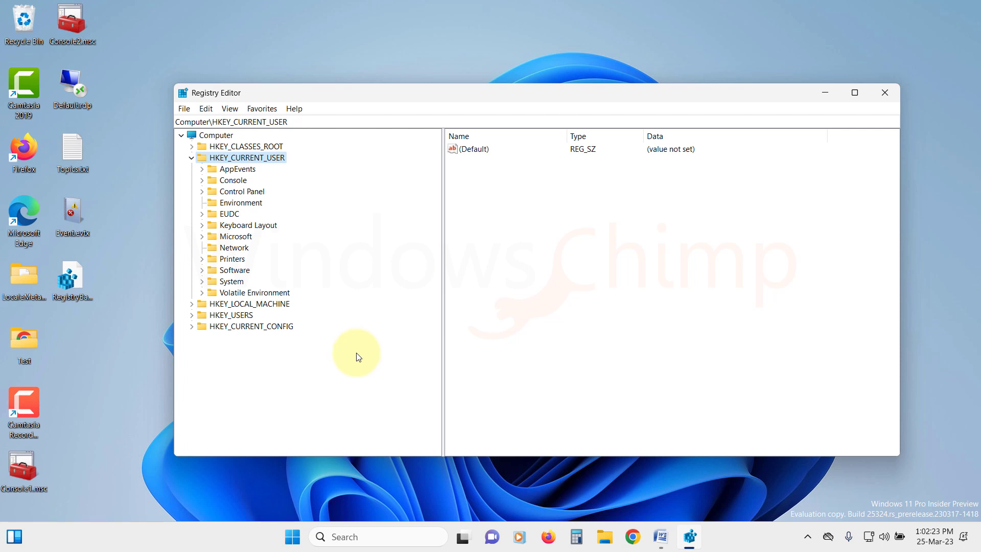
Turn on system protection for SSD Win 11 (C:) and allot more disk space for restore points
{"action": "left_click", "coordinate": [292, 539]}
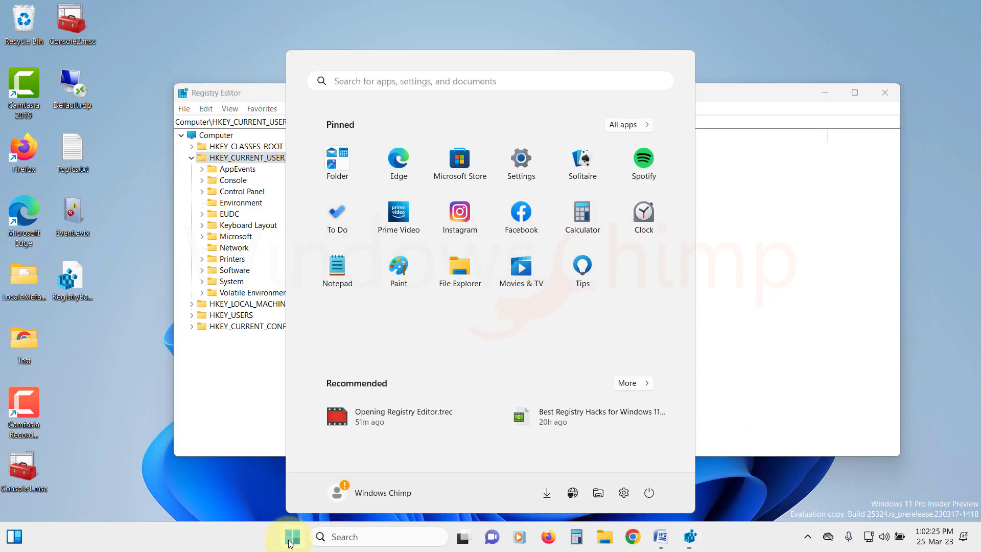
{"action": "type", "text": "create a restore point"}
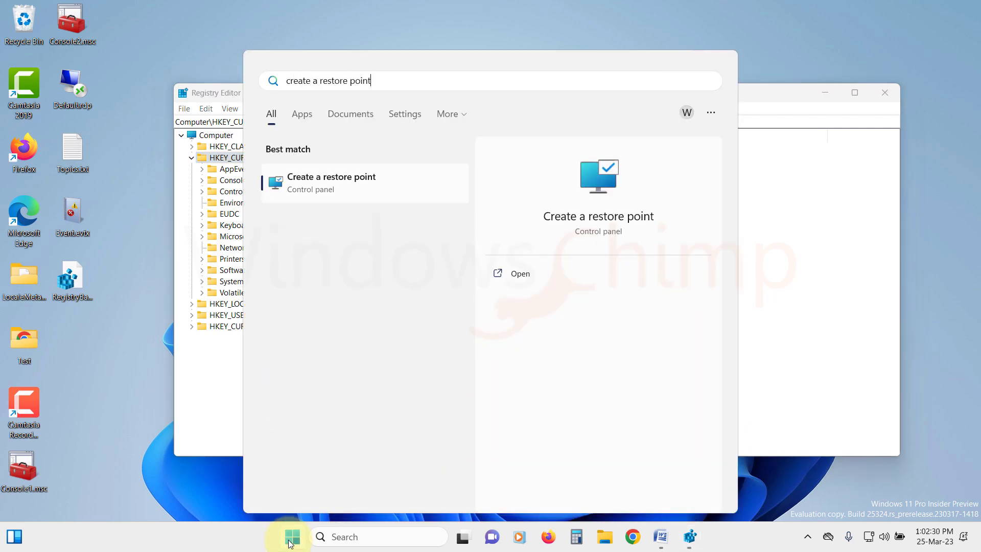
{"action": "left_click", "coordinate": [331, 184]}
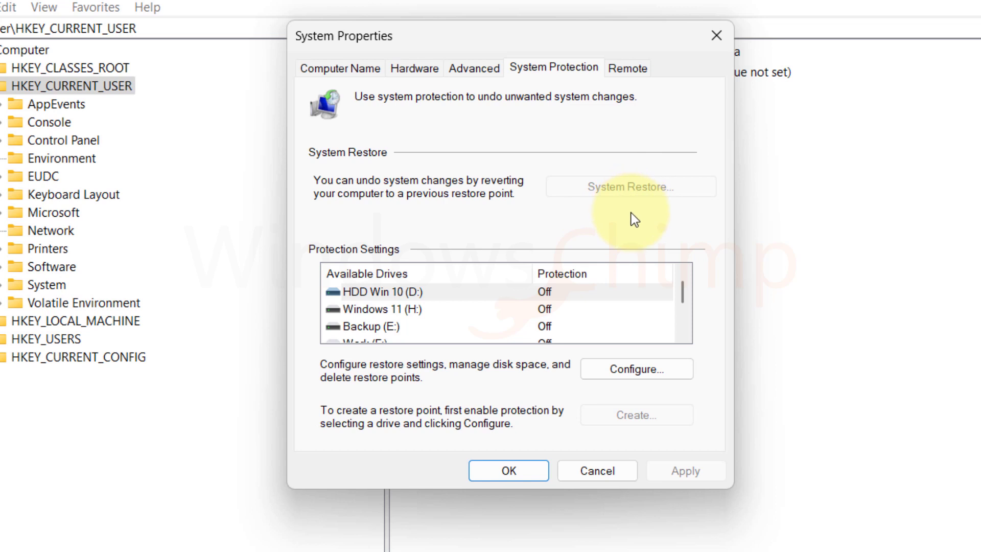
{"action": "scroll", "coordinate": [515, 322], "scroll_direction": "down", "scroll_amount": 1}
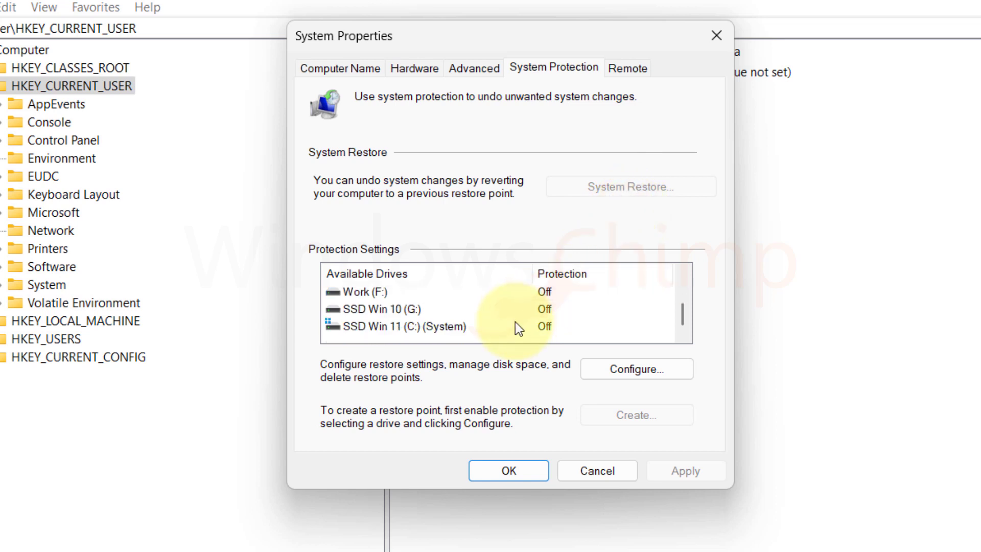
{"action": "left_click", "coordinate": [429, 323]}
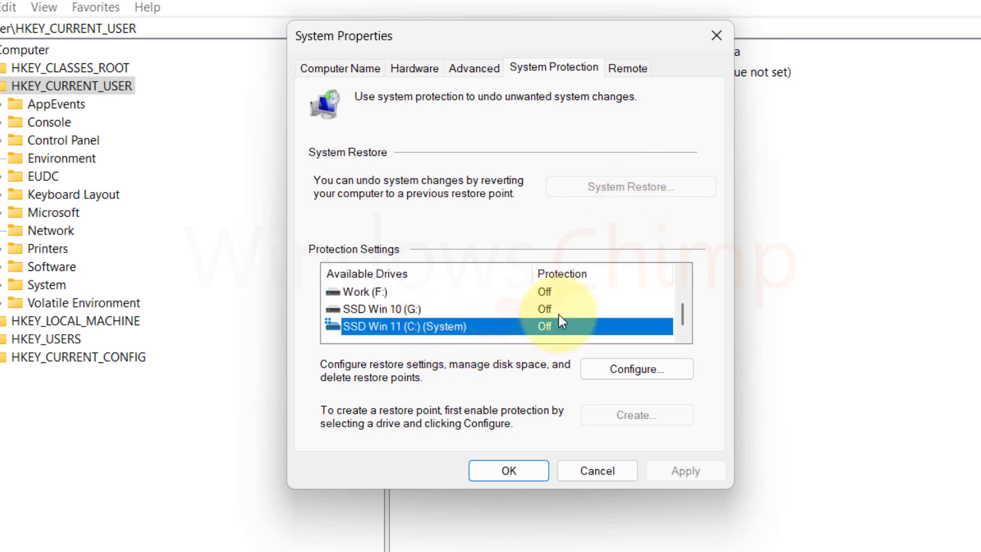
{"action": "left_click", "coordinate": [612, 369]}
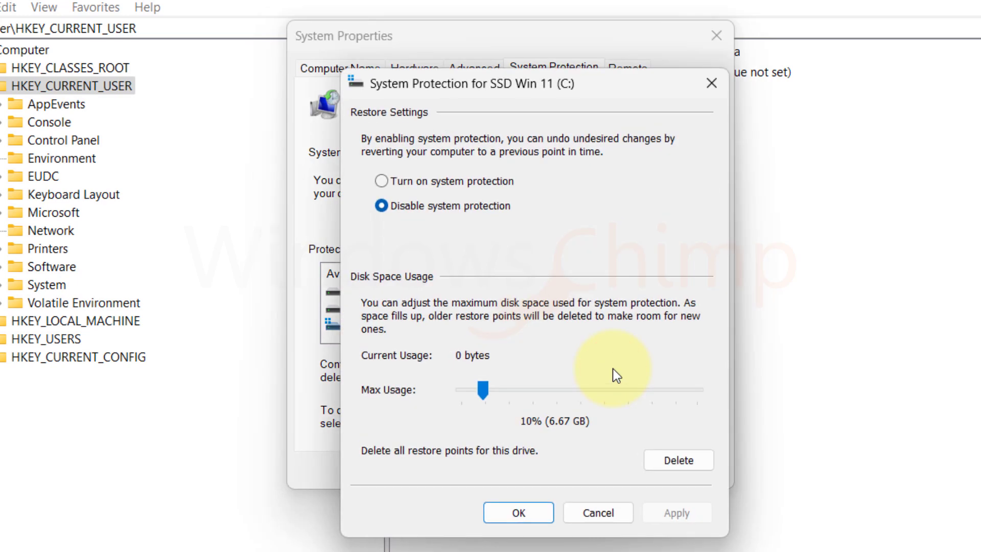
{"action": "left_click", "coordinate": [443, 180]}
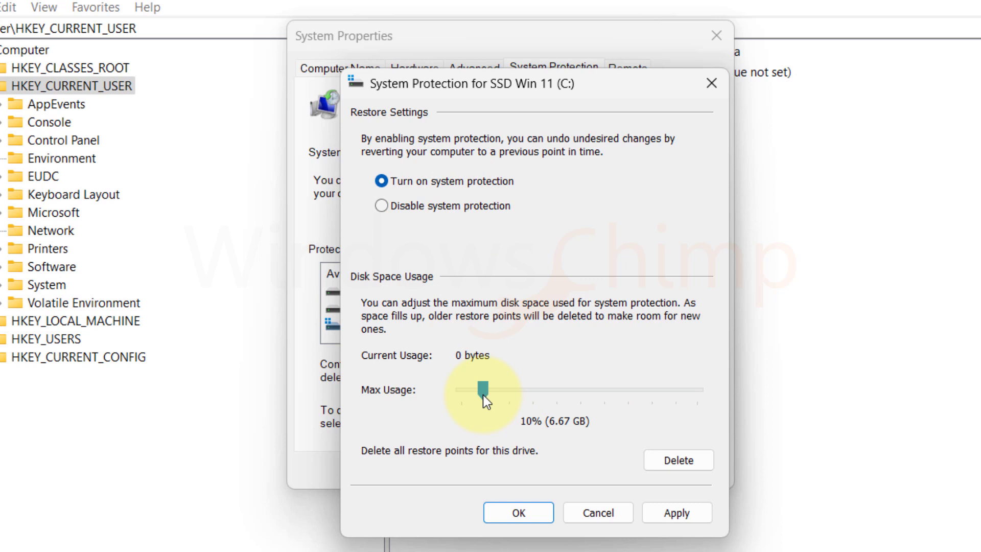
{"action": "left_click_drag", "start_coordinate": [482, 394], "coordinate": [480, 392]}
{"action": "left_click", "coordinate": [667, 513]}
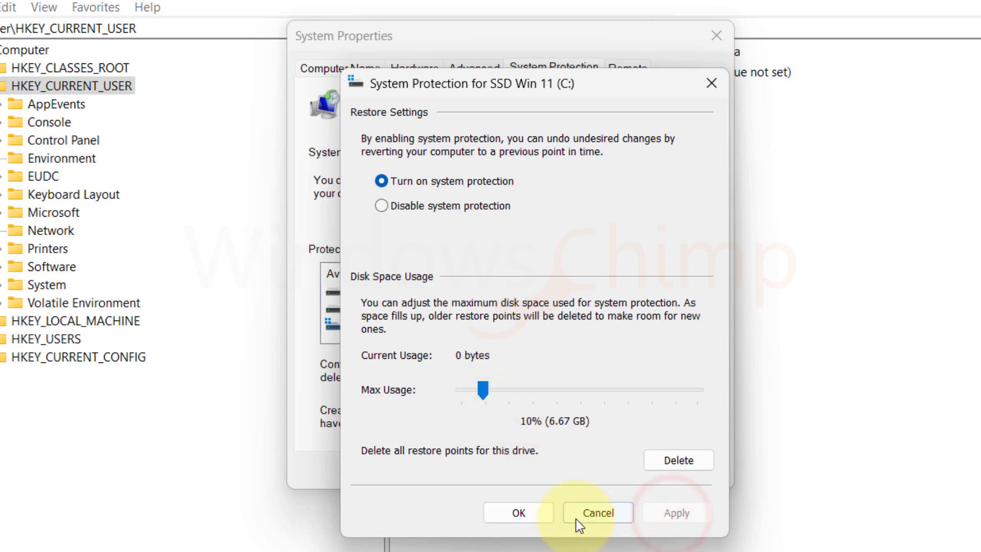
{"action": "left_click", "coordinate": [531, 514]}
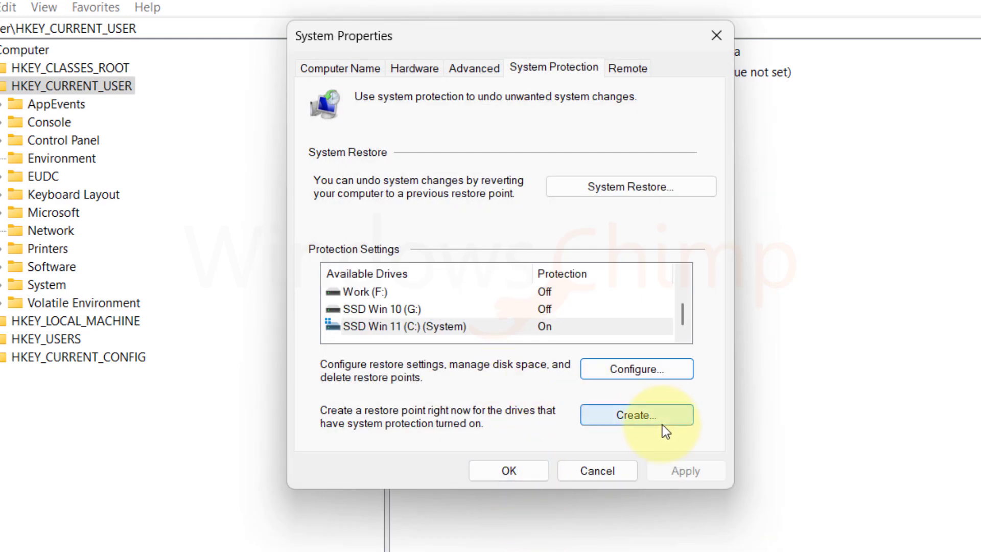
Create a restore point named BeforeRegistryHacks
{"action": "left_click", "coordinate": [655, 418]}
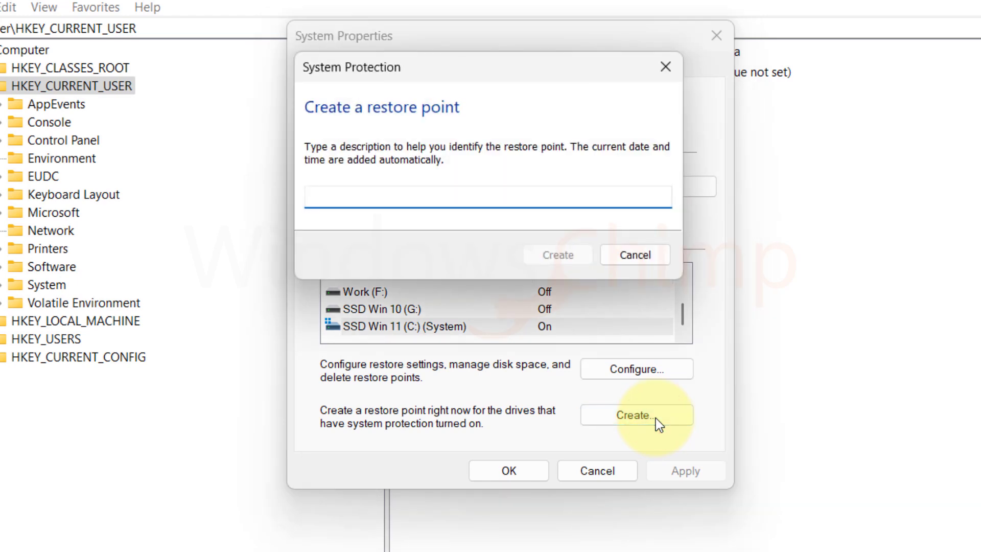
{"action": "type", "text": "BeforeRegistryHacks"}
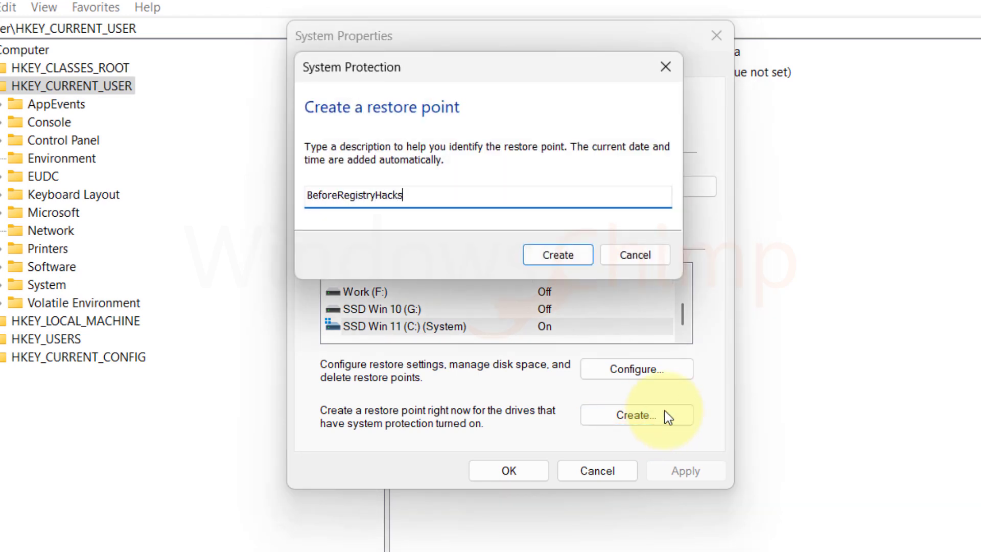
{"action": "left_click", "coordinate": [555, 255]}
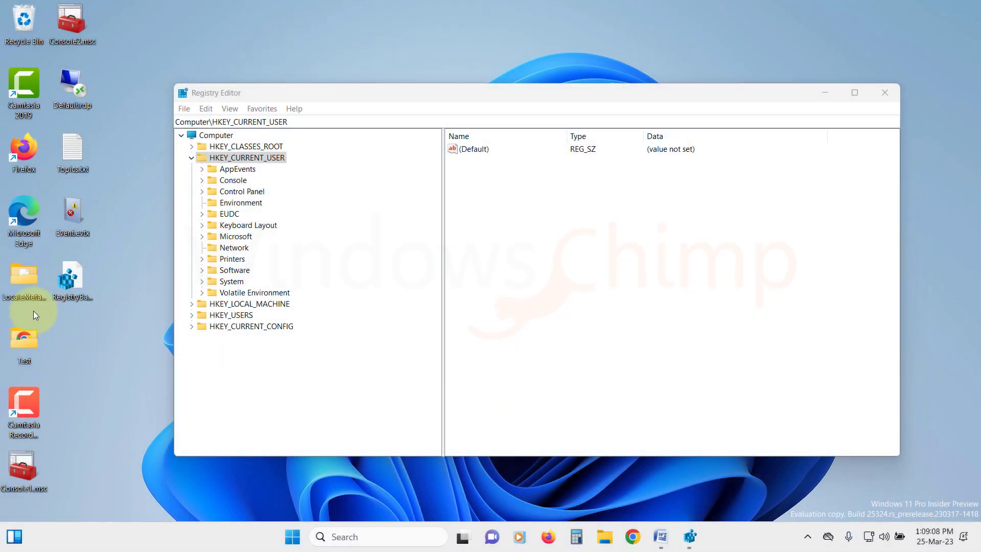
{"action": "right_click", "coordinate": [22, 290]}
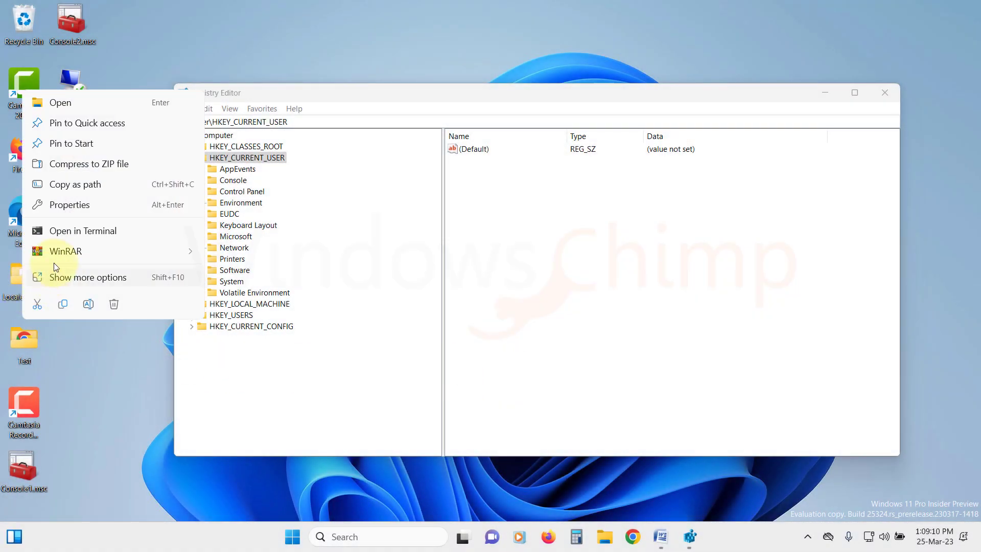
{"action": "left_click", "coordinate": [85, 276]}
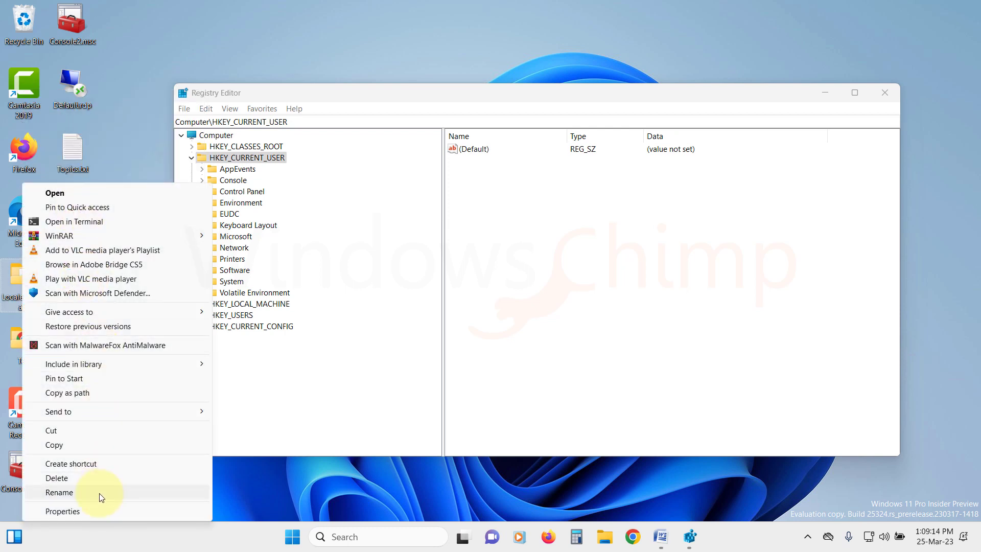
{"action": "left_click", "coordinate": [137, 158]}
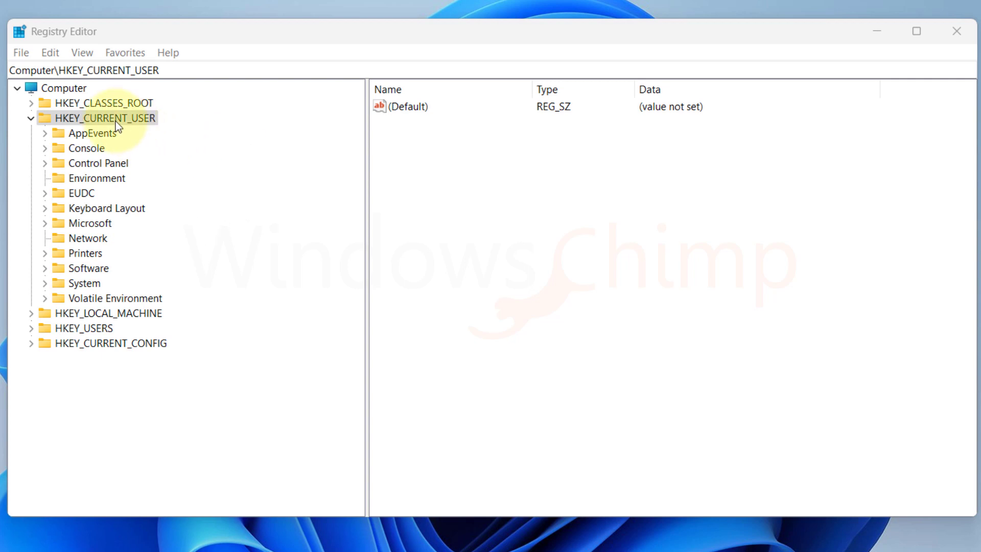
Navigate to HKEY_CURRENT_USER\Software\Classes\CLSID
{"action": "left_click", "coordinate": [116, 123]}
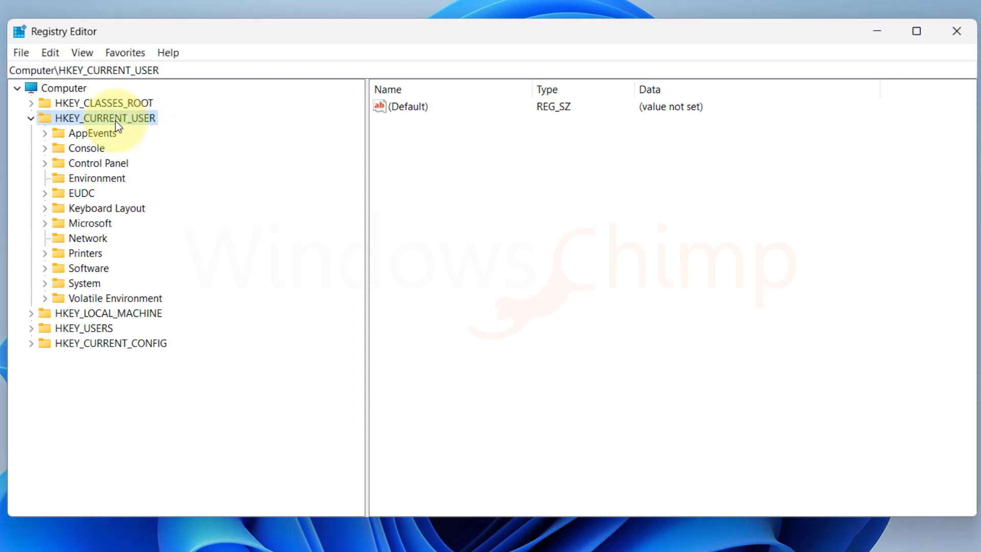
{"action": "left_click", "coordinate": [45, 268]}
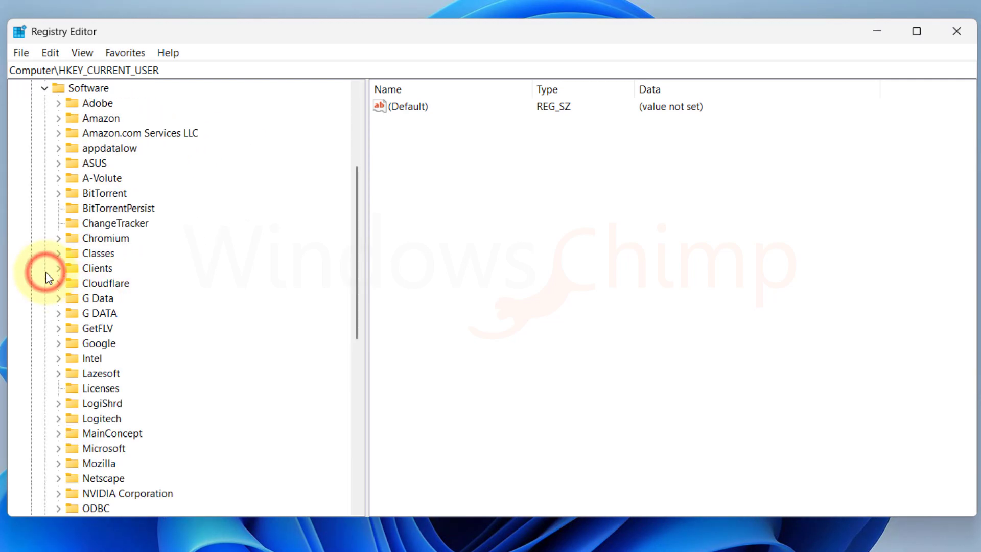
{"action": "left_click", "coordinate": [97, 251]}
{"action": "left_click", "coordinate": [59, 252]}
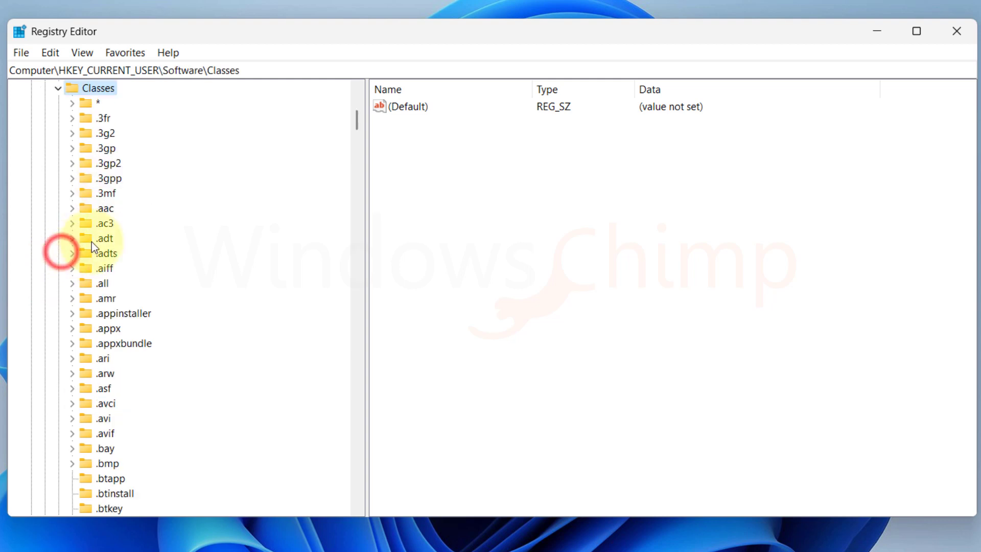
{"action": "left_click", "coordinate": [102, 239]}
{"action": "type", "text": "clsid"}
{"action": "scroll", "coordinate": [97, 332], "scroll_direction": "down", "scroll_amount": 2}
{"action": "left_click", "coordinate": [74, 413]}
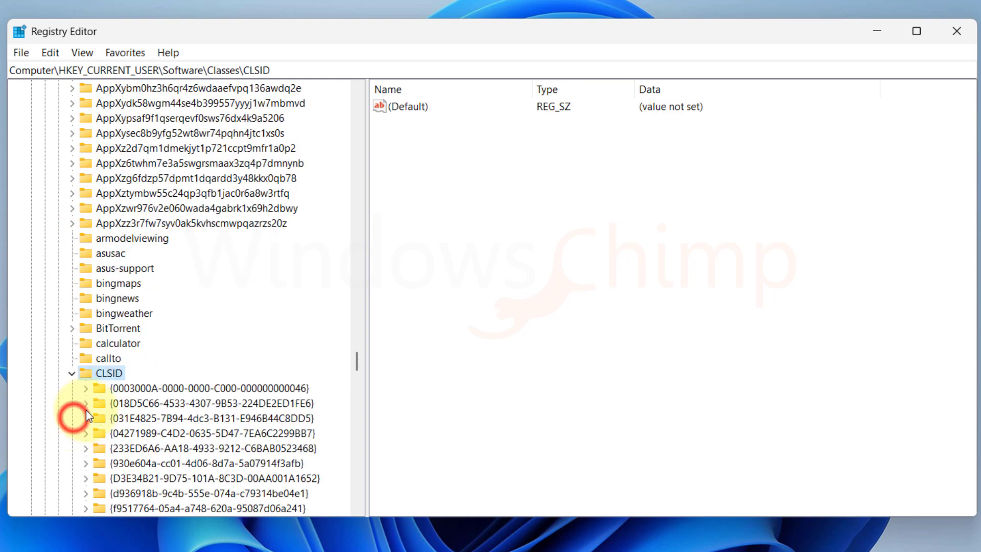
{"action": "left_click", "coordinate": [108, 374]}
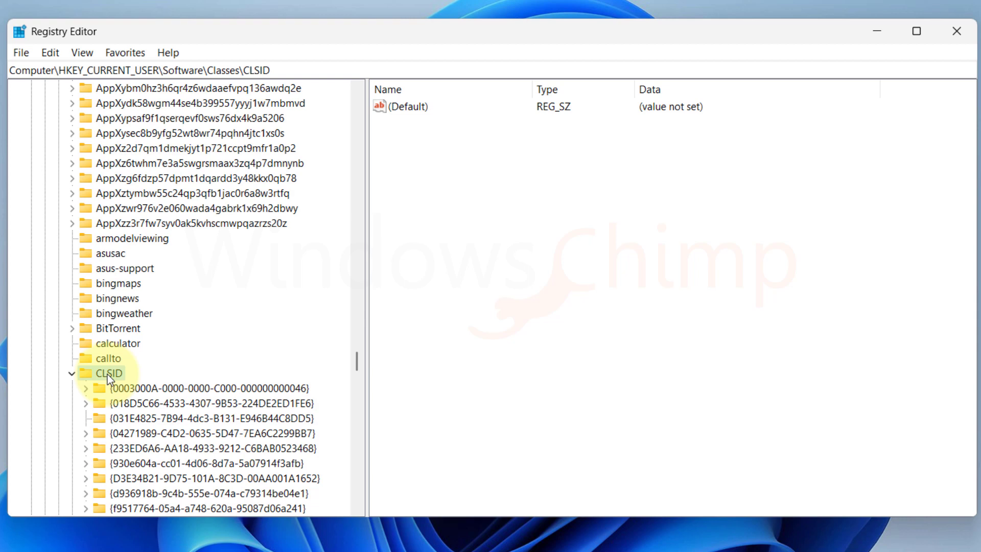
Add a new key under CLSID named with the pasted GUID {86ca1aa0-34aa-4e8b-a509-50c905bae2a2}
{"action": "right_click", "coordinate": [107, 374]}
{"action": "mouse_move", "coordinate": [171, 403]}
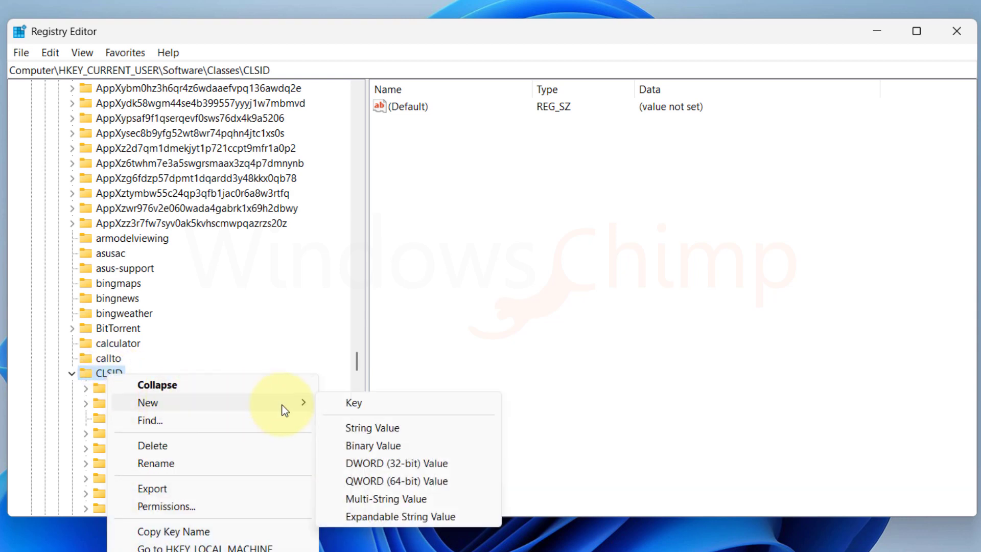
{"action": "left_click", "coordinate": [370, 405]}
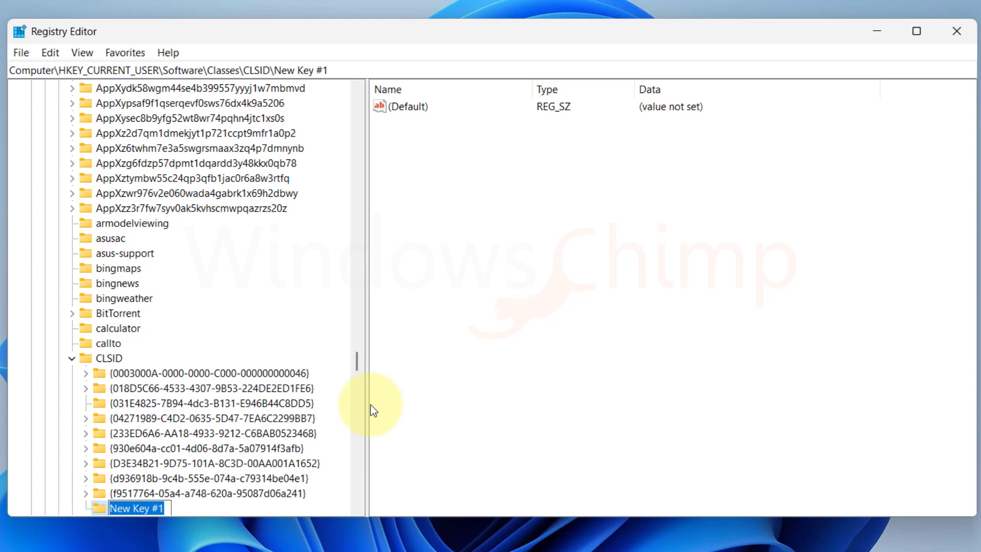
{"action": "type", "text": "{86ca1aa0-34aa-4e8b-a509-50c905bae2a2}"}
{"action": "scroll", "coordinate": [276, 448], "scroll_direction": "down", "scroll_amount": 1}
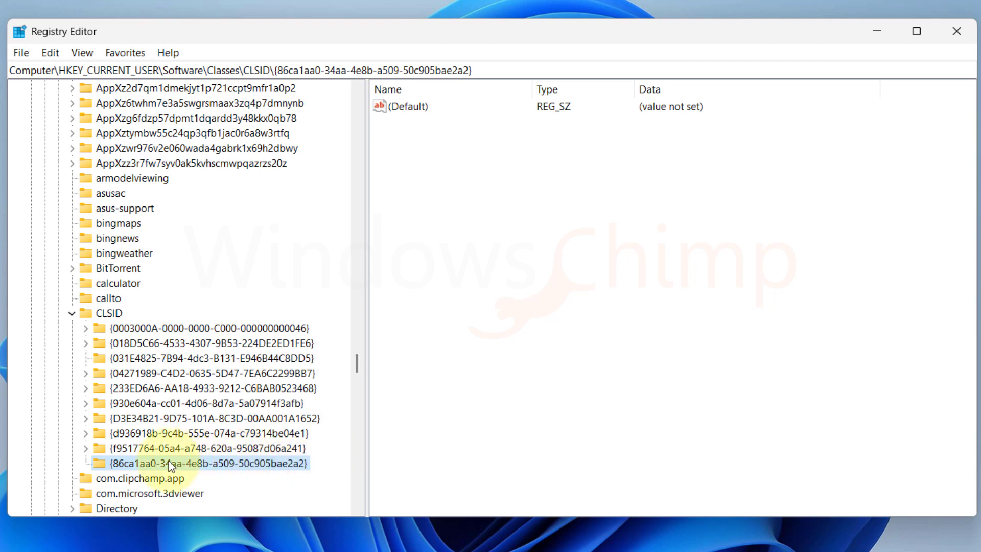
Add an InProcServer32 subkey to the GUID key and save its (Default) value empty
{"action": "right_click", "coordinate": [153, 463]}
{"action": "left_click", "coordinate": [231, 310]}
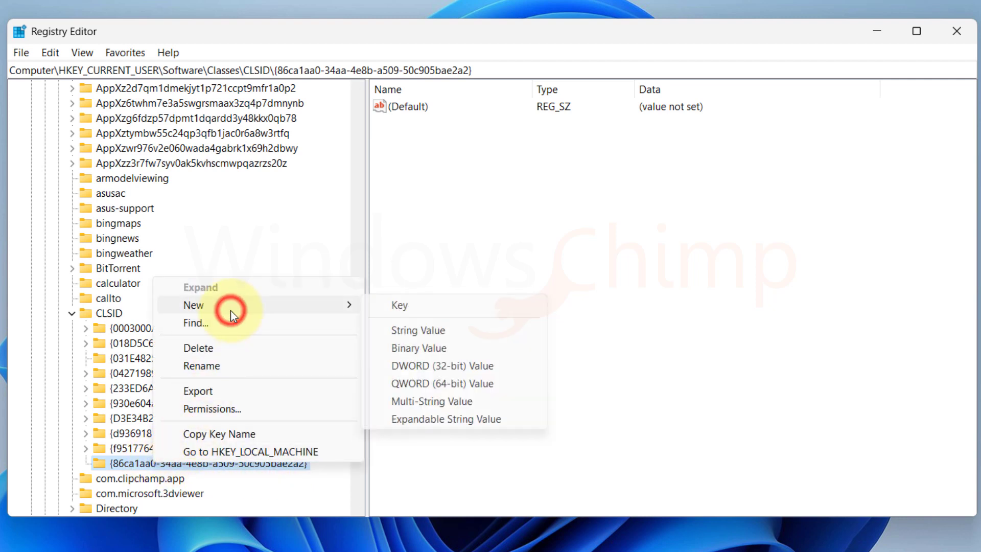
{"action": "left_click", "coordinate": [416, 304]}
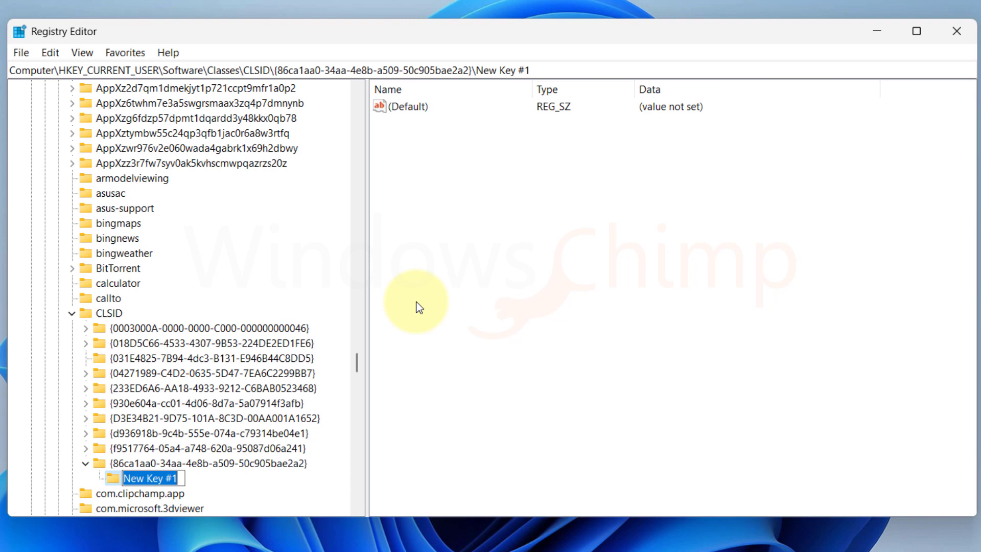
{"action": "type", "text": "InProcServer32"}
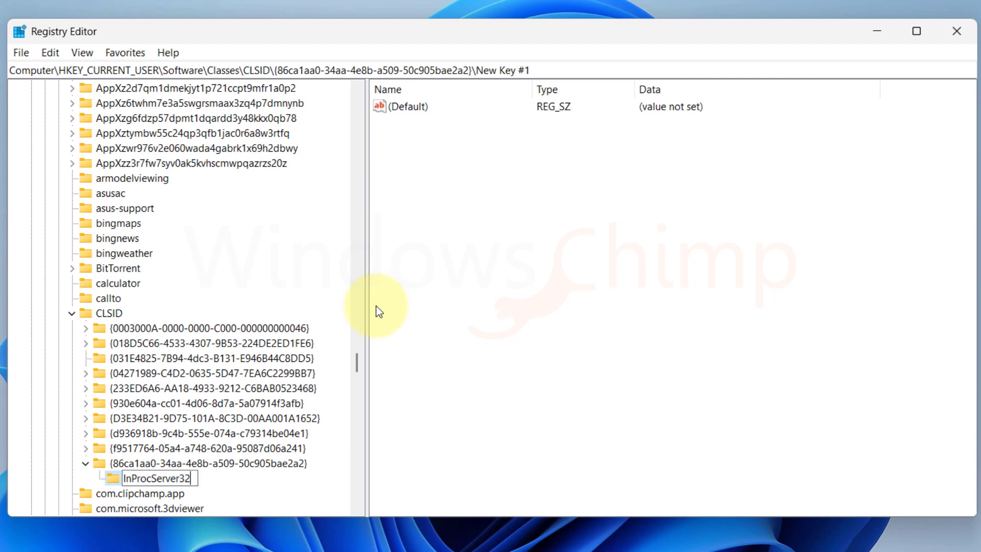
{"action": "key", "text": "Return"}
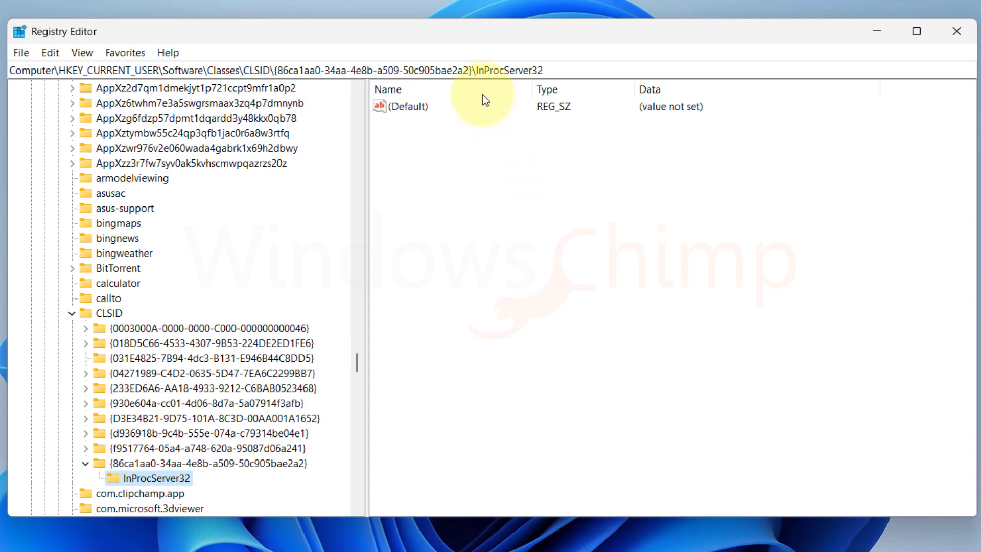
{"action": "double_click", "coordinate": [425, 105]}
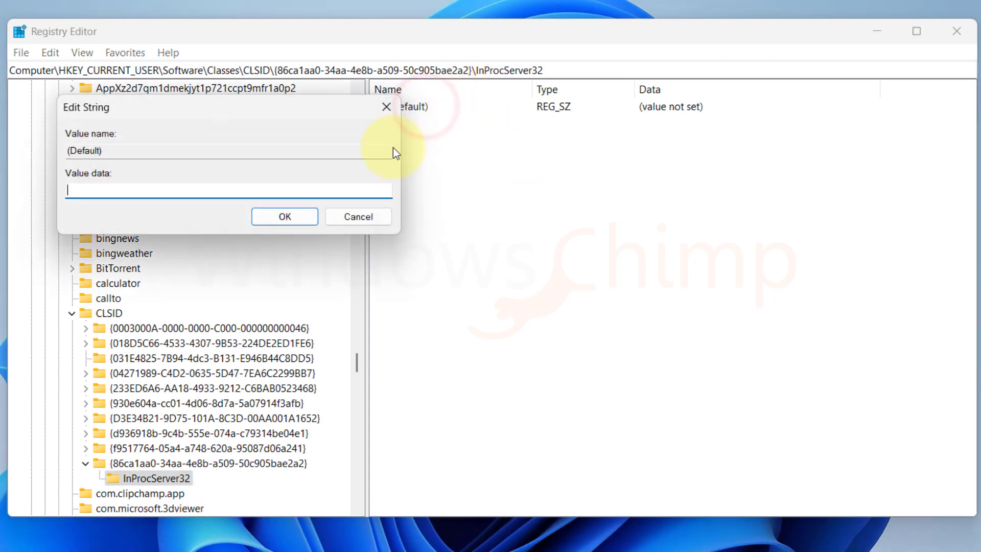
{"action": "left_click", "coordinate": [285, 217]}
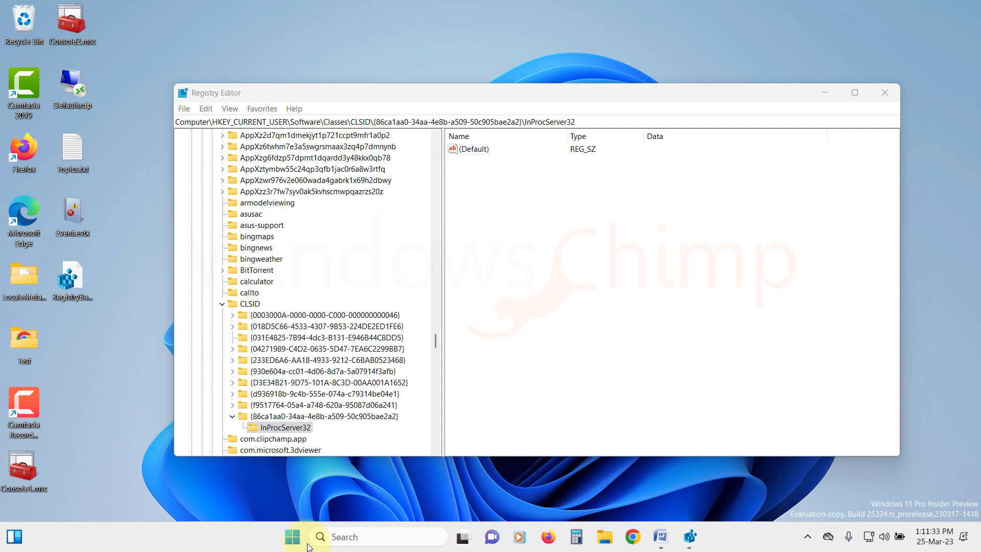
Restart Windows from the Start menu
{"action": "left_click", "coordinate": [293, 537]}
{"action": "left_click", "coordinate": [651, 493]}
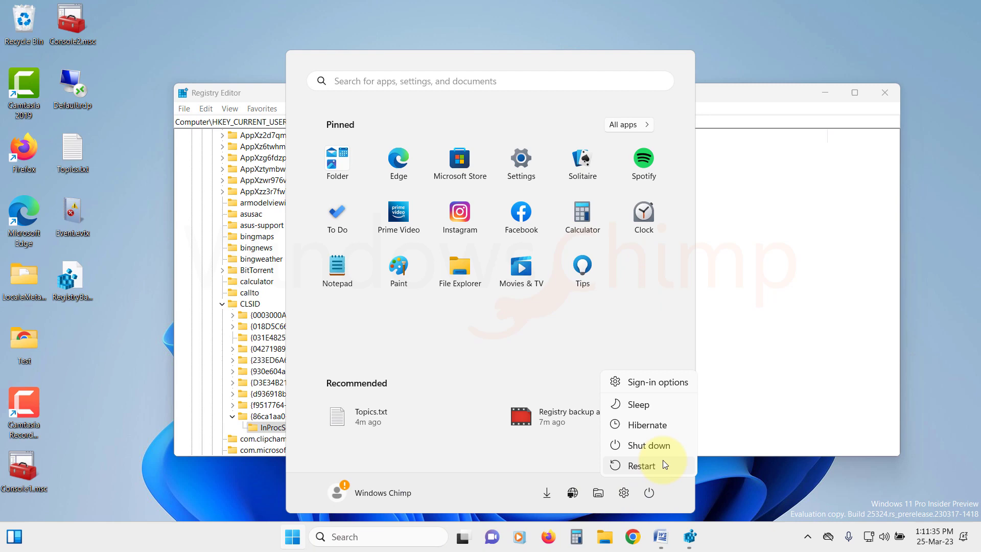
{"action": "left_click", "coordinate": [659, 464]}
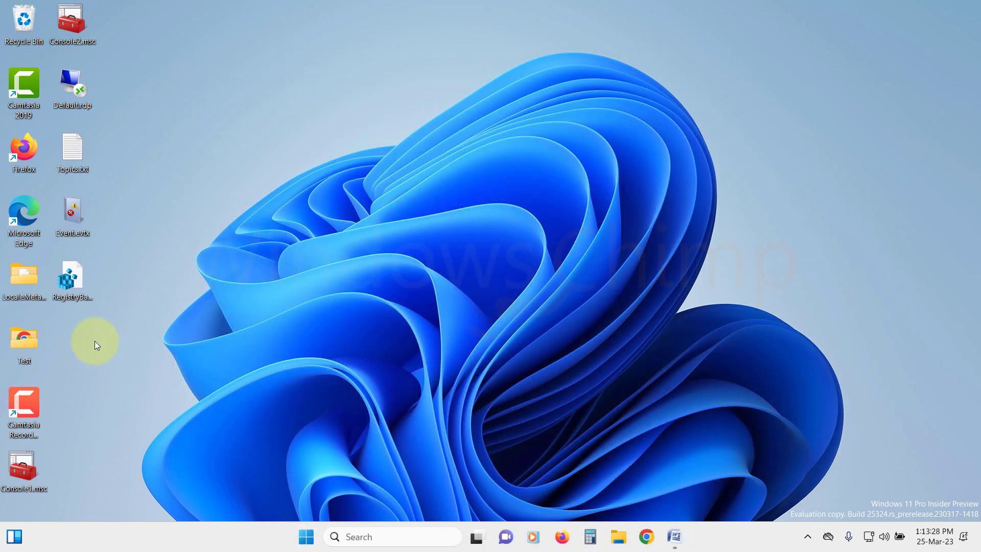
Check that a desktop folder shows the classic full right-click menu, then refresh the desktop
{"action": "right_click", "coordinate": [24, 281]}
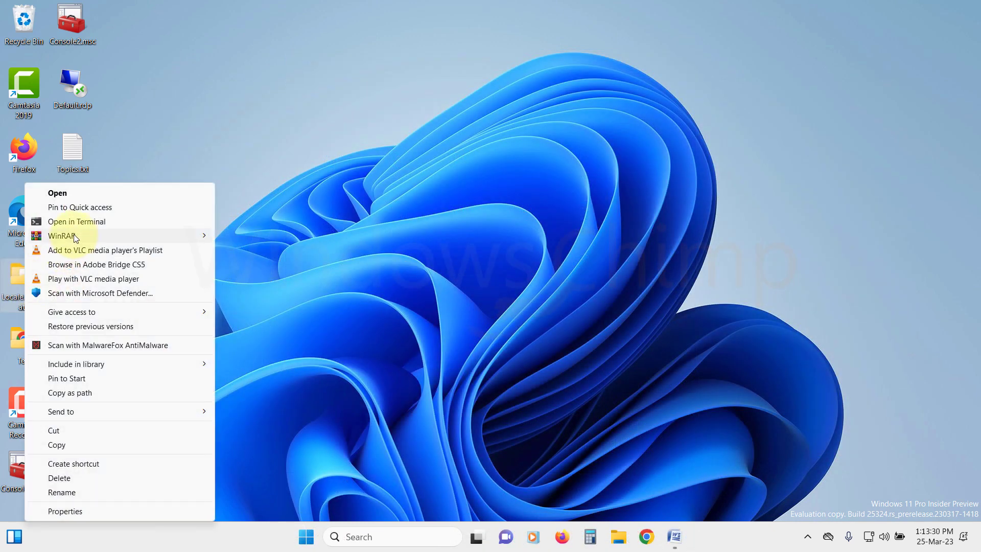
{"action": "left_click", "coordinate": [340, 148]}
{"action": "right_click", "coordinate": [339, 149]}
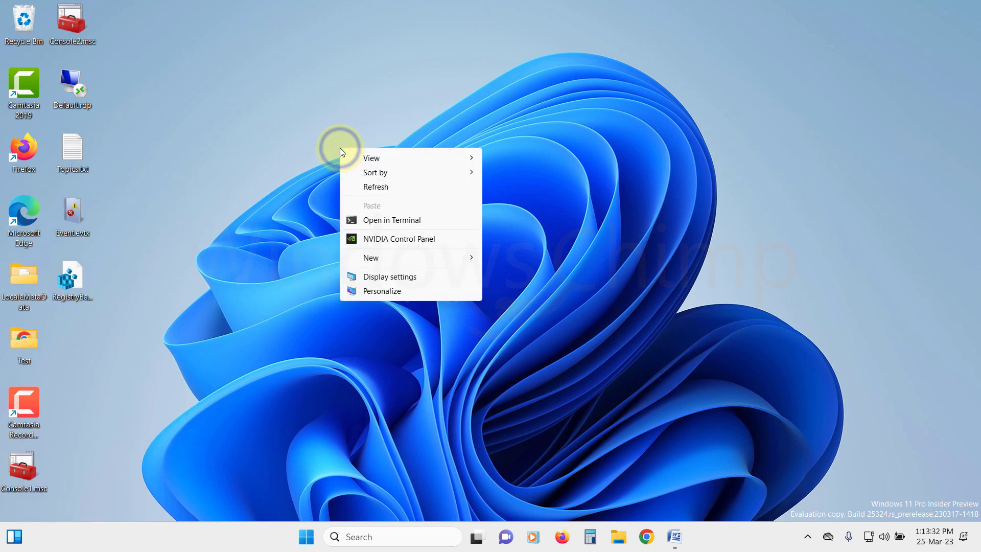
{"action": "left_click", "coordinate": [399, 187]}
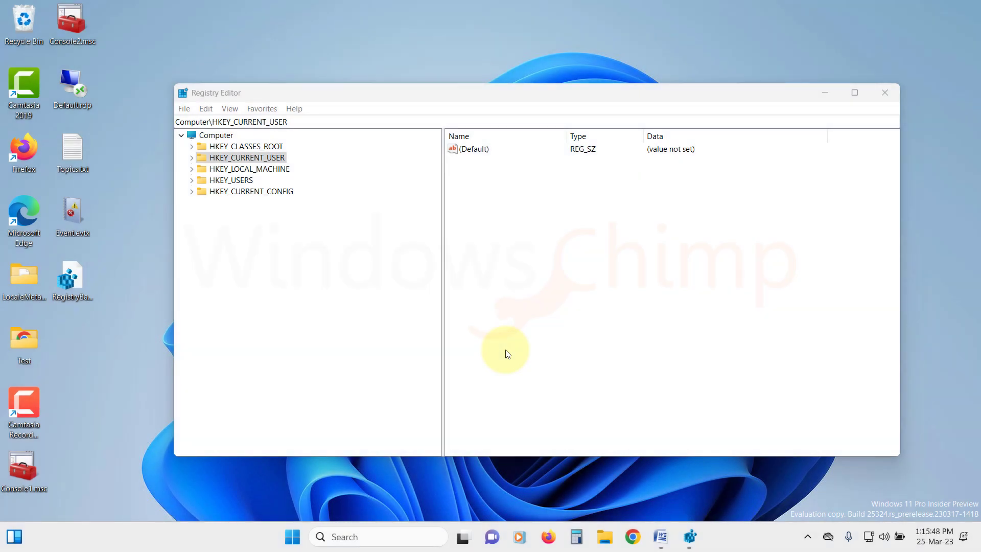
{"action": "right_click", "coordinate": [115, 359]}
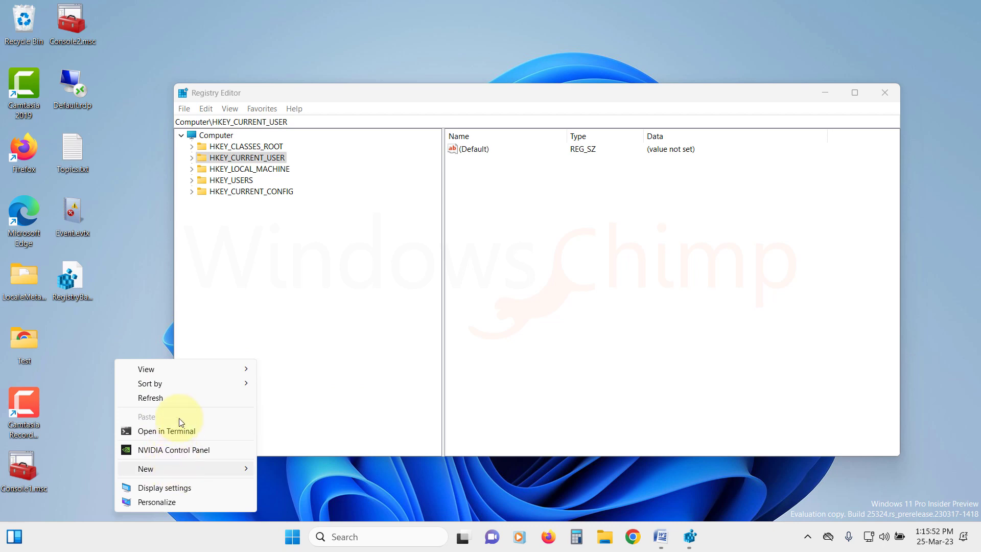
{"action": "mouse_move", "coordinate": [164, 469]}
{"action": "left_click", "coordinate": [547, 315]}
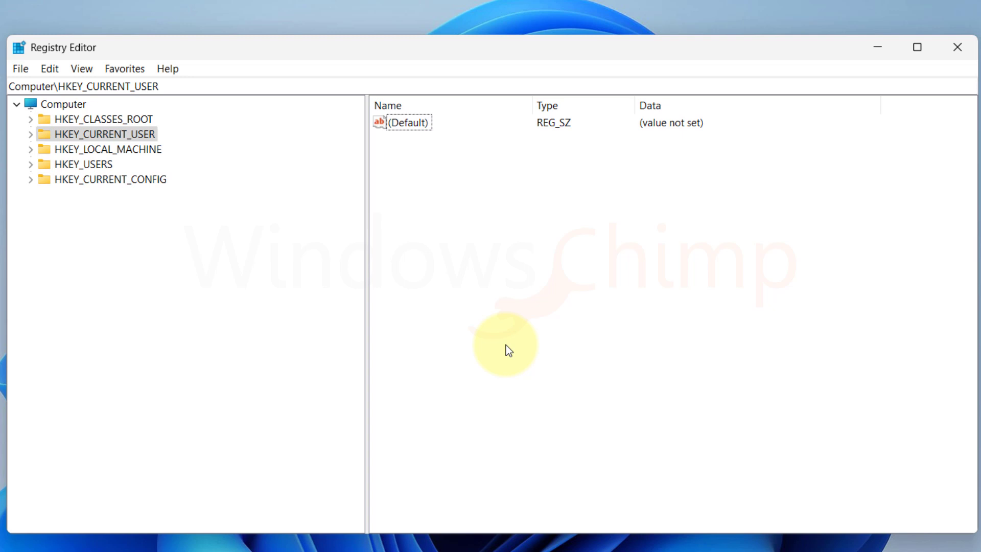
Navigate to HKEY_CLASSES_ROOT\Directory\Background\shell
{"action": "left_click", "coordinate": [31, 121]}
{"action": "left_click", "coordinate": [70, 147]}
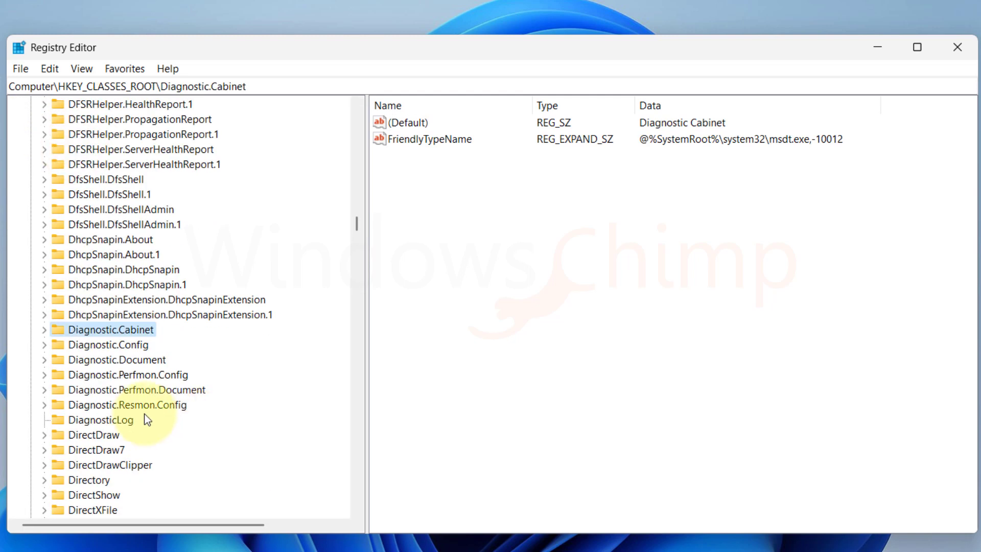
{"action": "scroll", "coordinate": [147, 419], "scroll_direction": "down", "scroll_amount": 2}
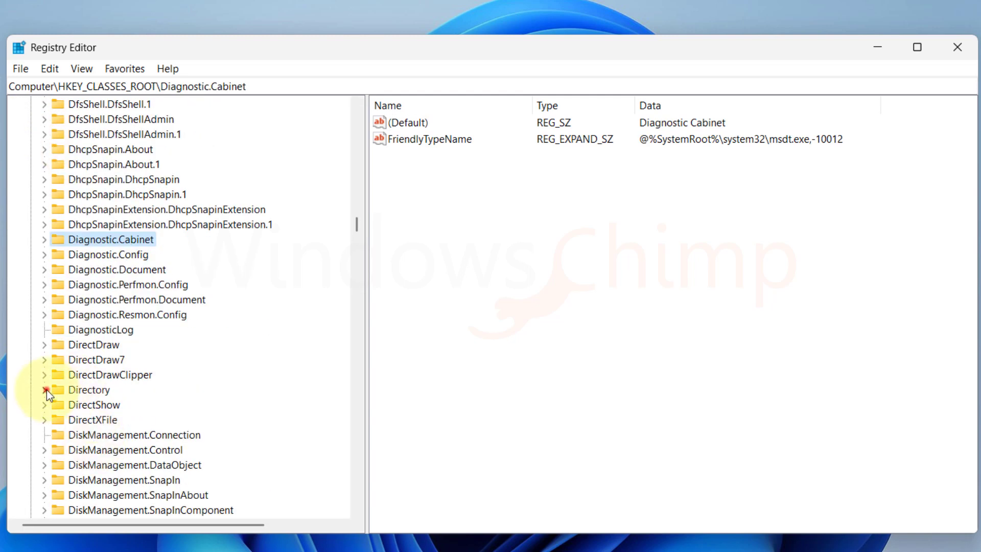
{"action": "left_click", "coordinate": [43, 390]}
{"action": "left_click", "coordinate": [72, 405]}
{"action": "left_click", "coordinate": [60, 406]}
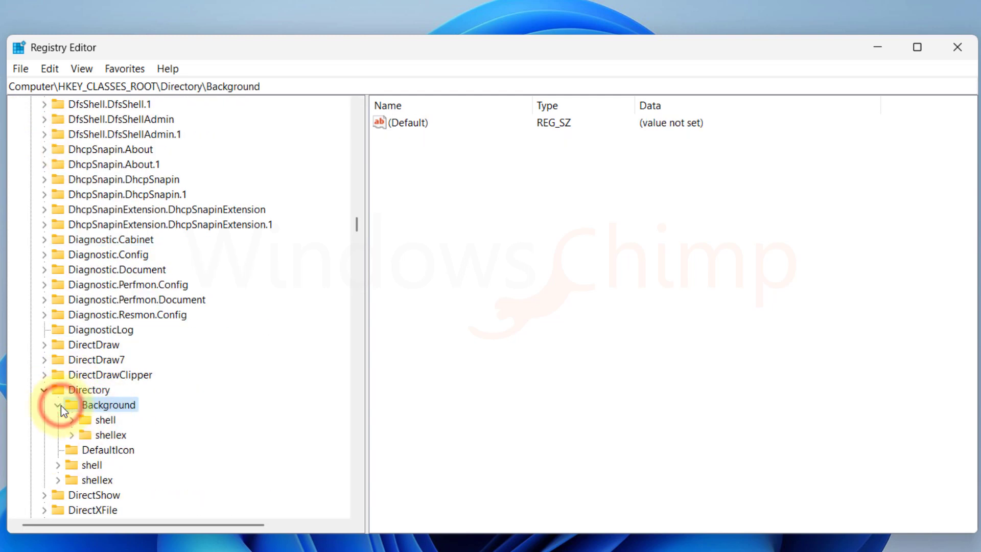
{"action": "left_click", "coordinate": [106, 421]}
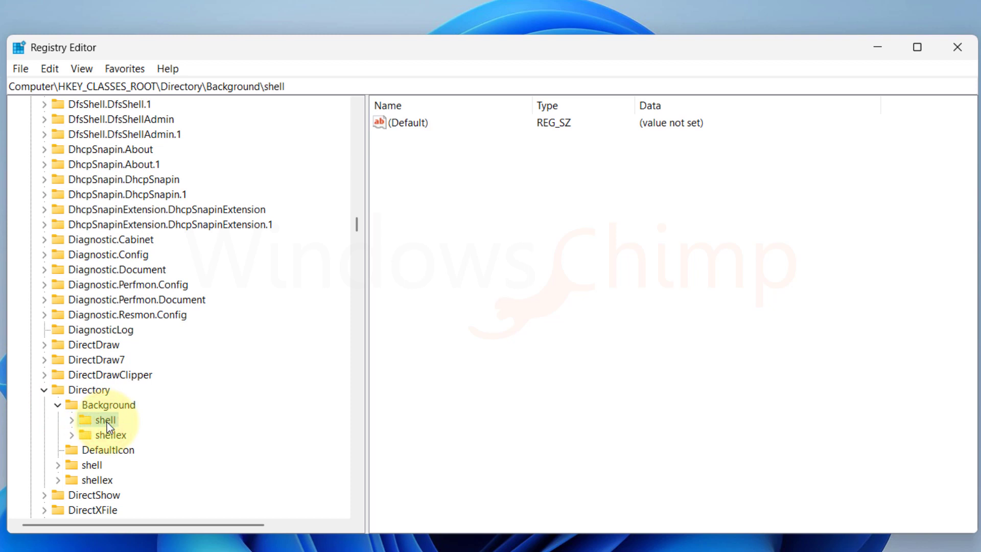
Create a new key named Chrome under shell
{"action": "right_click", "coordinate": [106, 422]}
{"action": "mouse_move", "coordinate": [161, 450]}
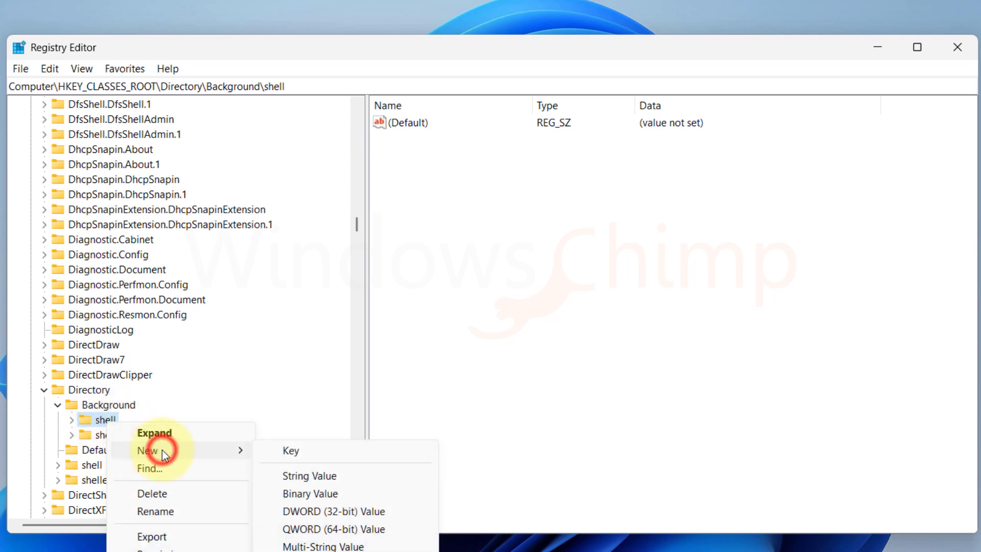
{"action": "left_click", "coordinate": [291, 452]}
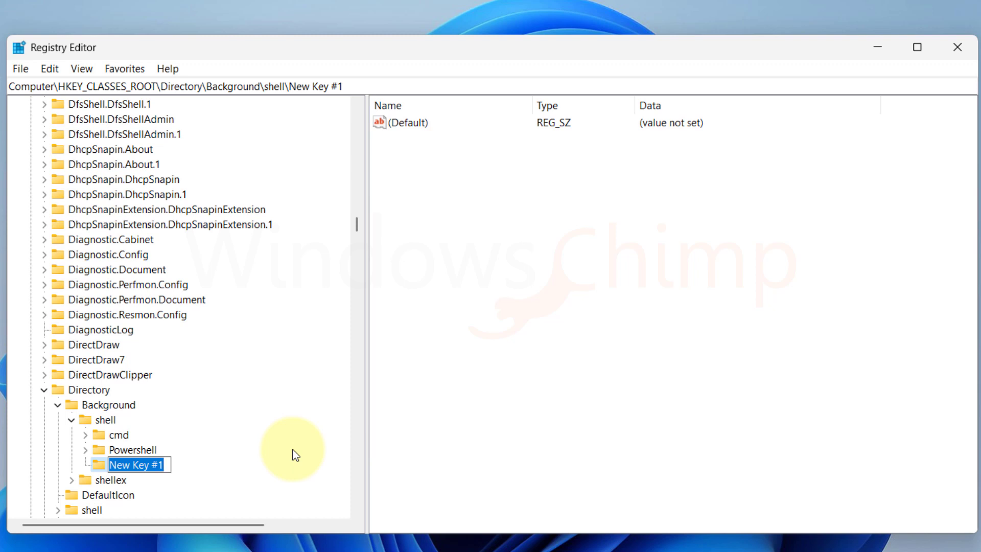
{"action": "type", "text": "Chrome"}
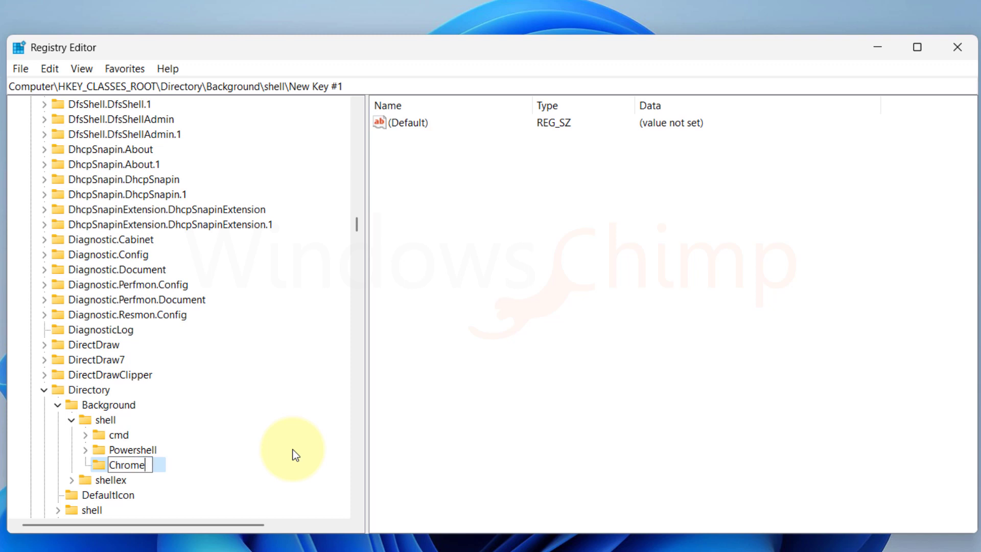
{"action": "key", "text": "Return"}
Add a command subkey under Chrome and open its (Default) value for editing
{"action": "right_click", "coordinate": [125, 465]}
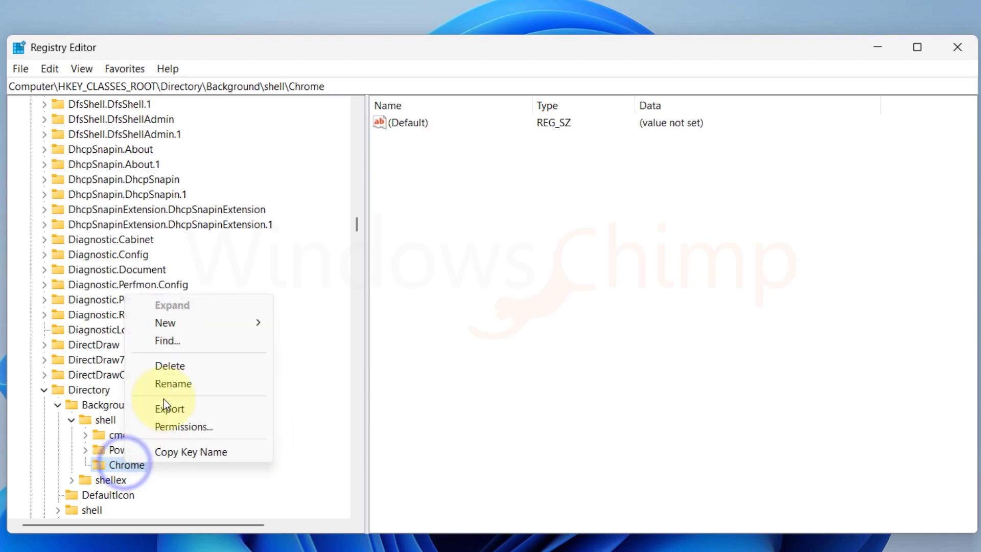
{"action": "left_click", "coordinate": [186, 324]}
{"action": "left_click", "coordinate": [307, 323]}
{"action": "type", "text": "command"}
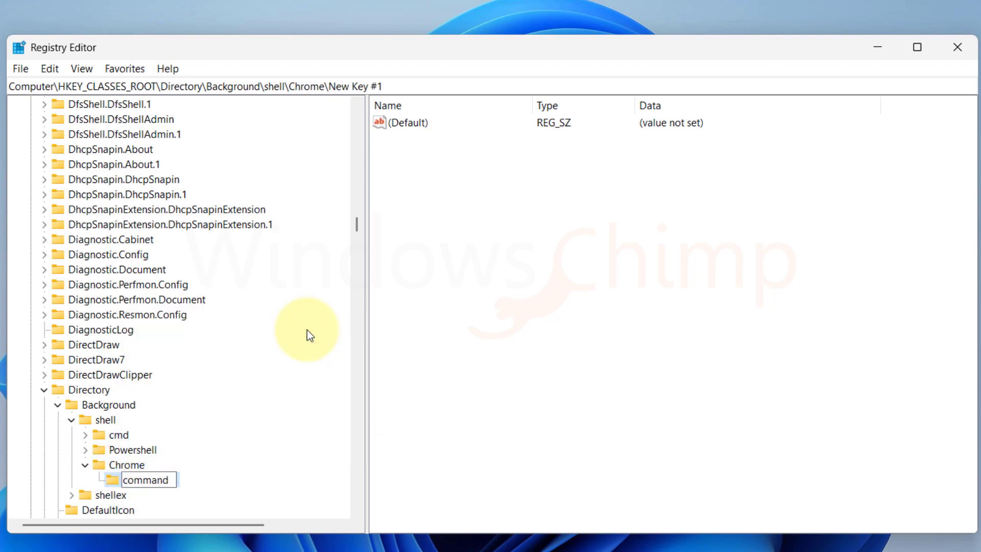
{"action": "key", "text": "Return"}
{"action": "left_click", "coordinate": [148, 479]}
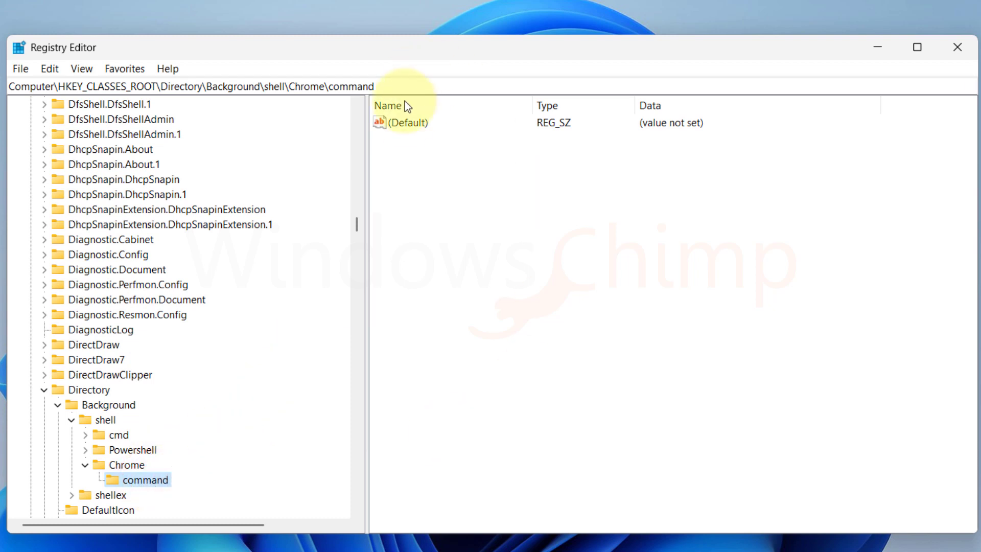
{"action": "double_click", "coordinate": [408, 122]}
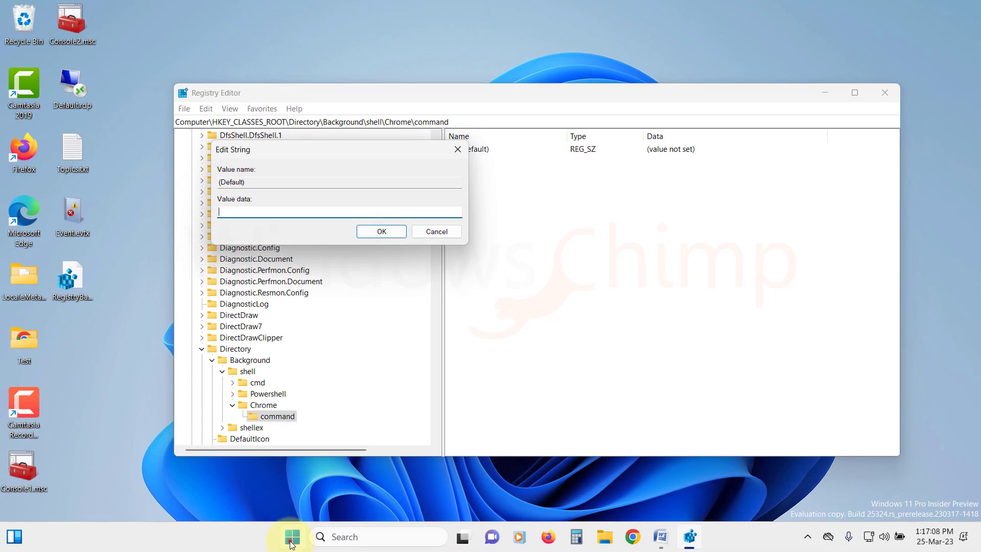
Trace the Chrome shortcut to chrome.exe in its Application folder and copy it as path
{"action": "left_click", "coordinate": [285, 526]}
{"action": "type", "text": "chrome"}
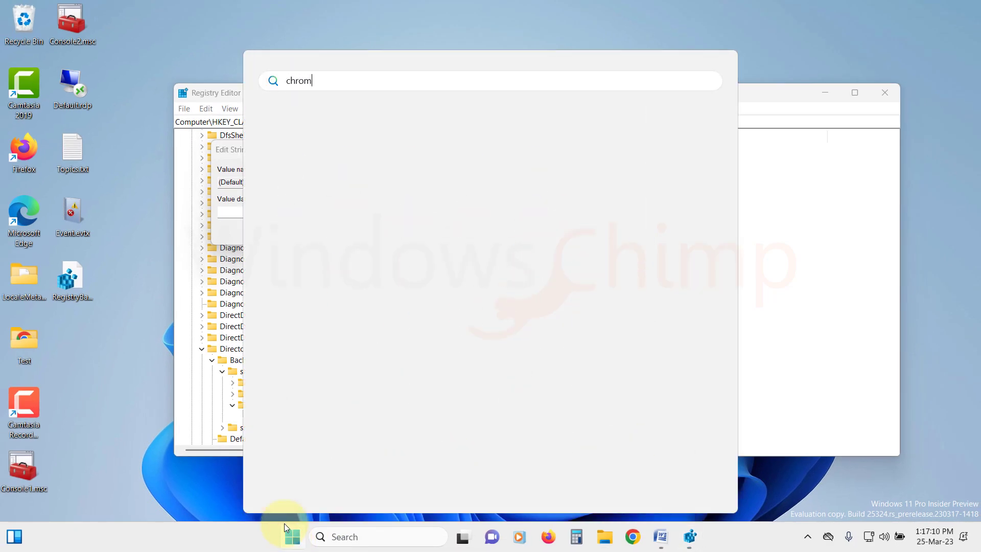
{"action": "right_click", "coordinate": [346, 192]}
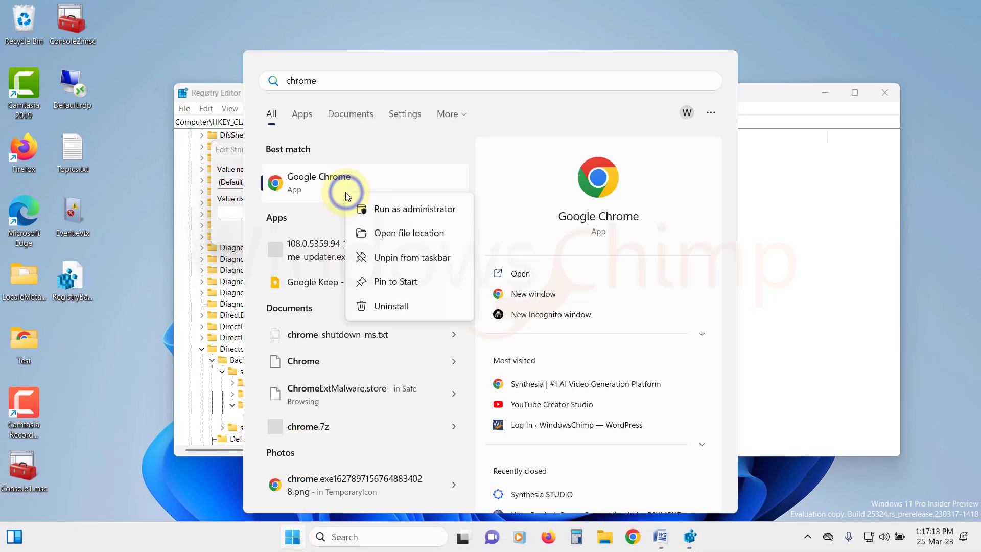
{"action": "left_click", "coordinate": [385, 235]}
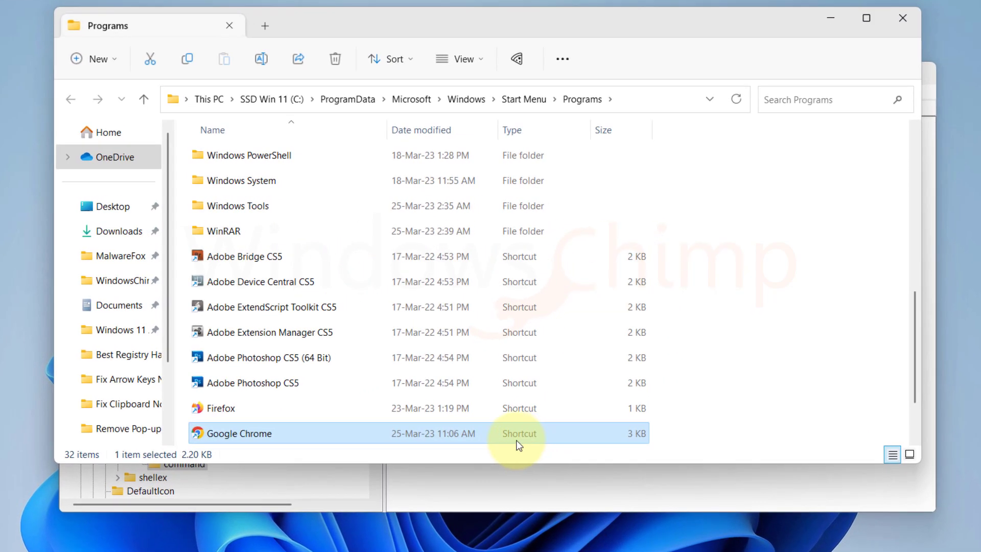
{"action": "right_click", "coordinate": [277, 434]}
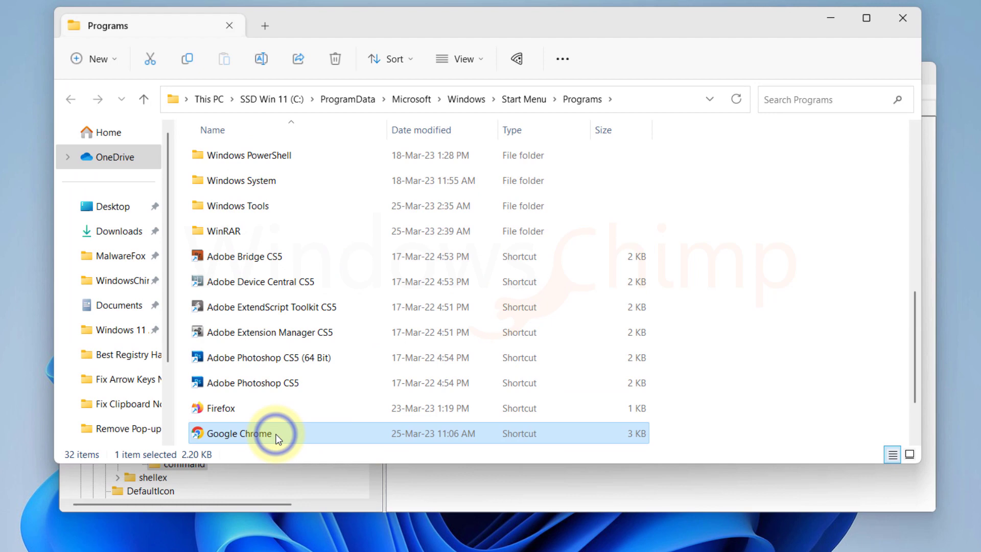
{"action": "left_click", "coordinate": [318, 56]}
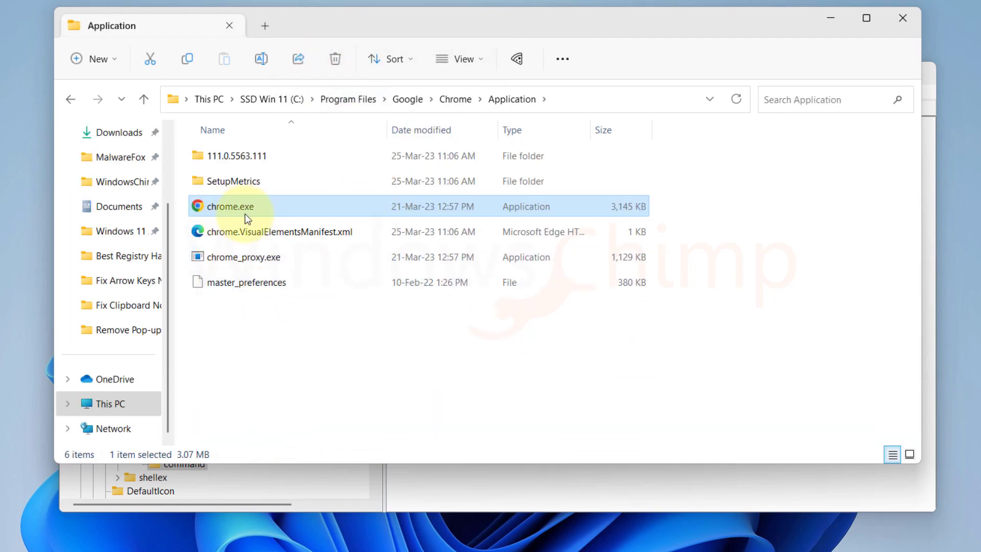
{"action": "right_click", "coordinate": [232, 205]}
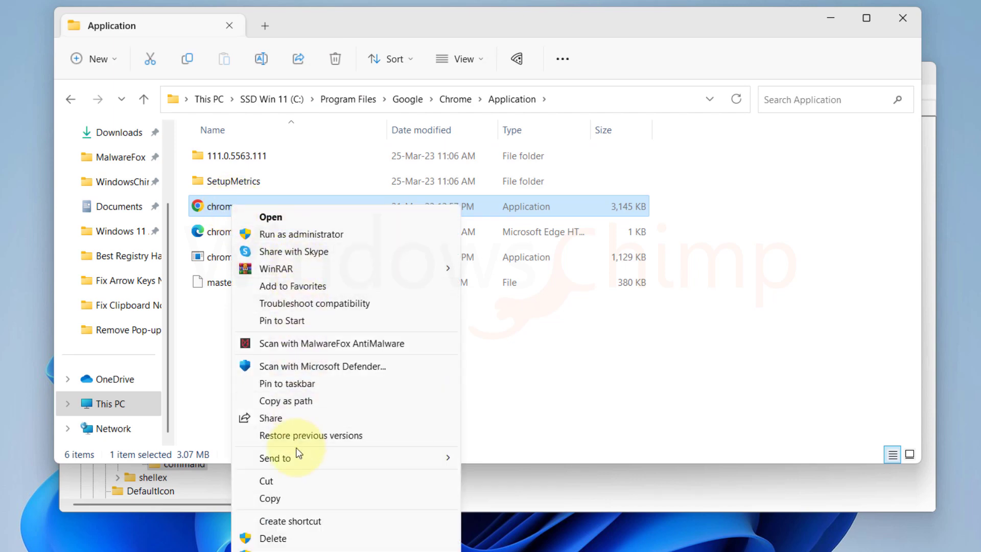
{"action": "left_click", "coordinate": [300, 403]}
Paste the quoted chrome.exe path as the command key's default value, then launch Chrome from the desktop menu
{"action": "left_click", "coordinate": [828, 19]}
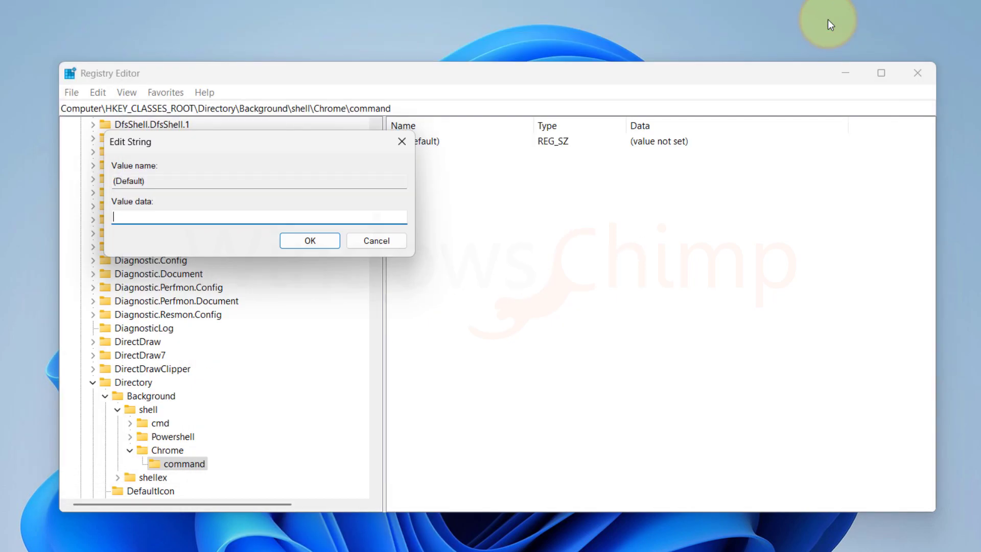
{"action": "right_click", "coordinate": [133, 211]}
{"action": "left_click", "coordinate": [177, 281]}
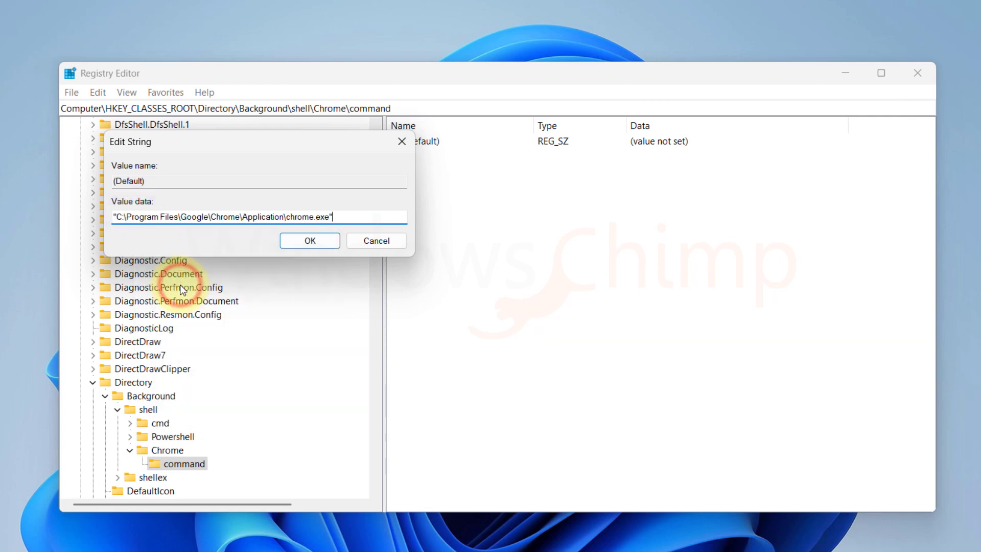
{"action": "left_click", "coordinate": [307, 241]}
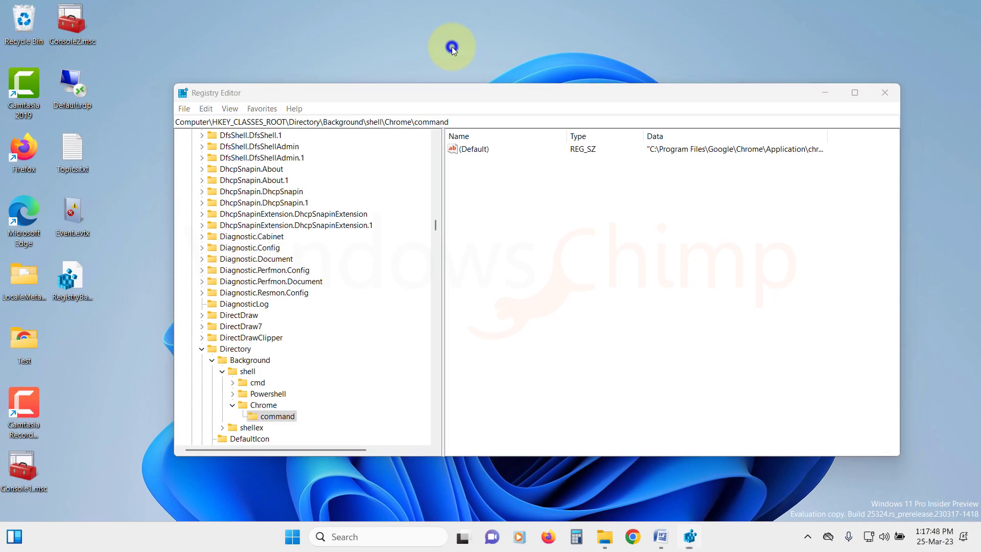
{"action": "right_click", "coordinate": [400, 21]}
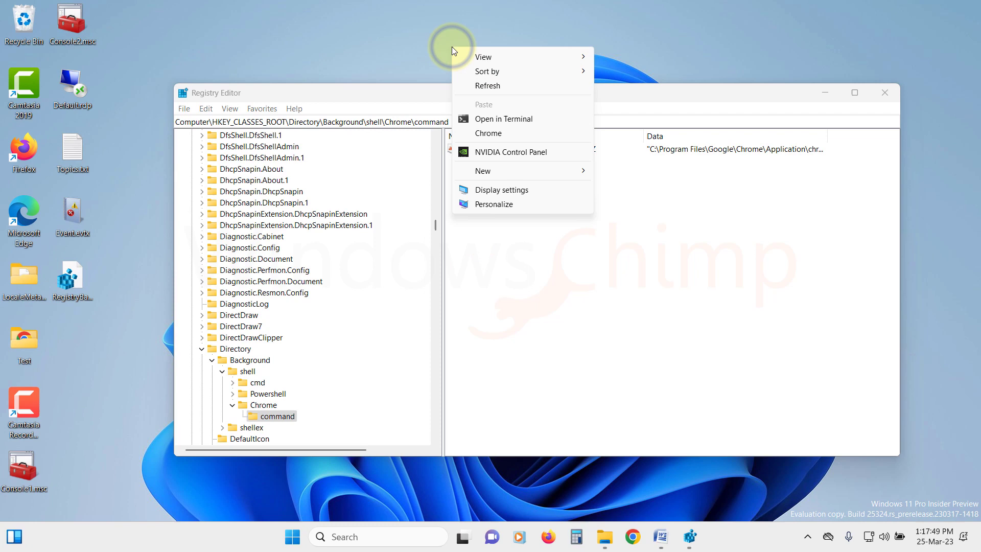
{"action": "left_click", "coordinate": [492, 133]}
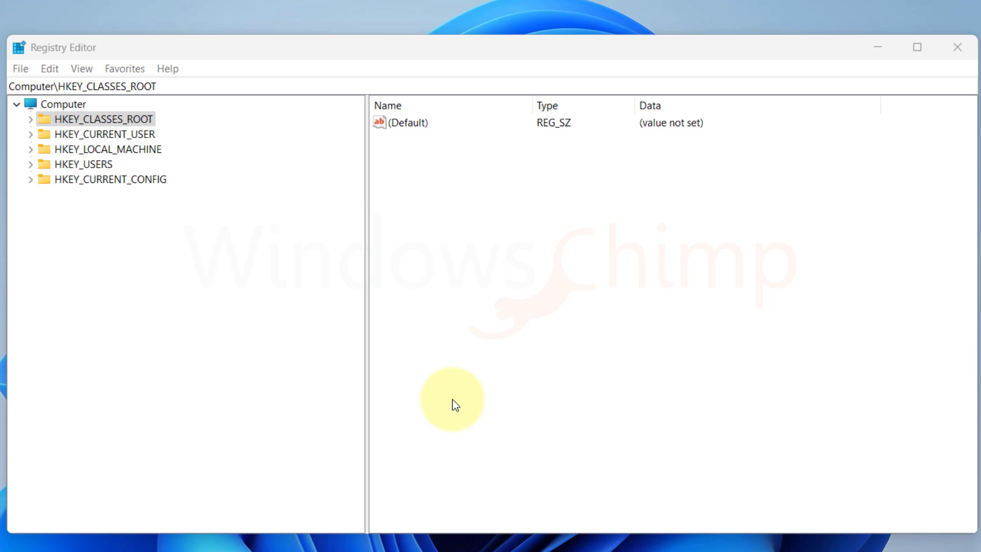
Expand HKEY_LOCAL_MACHINE\SOFTWARE\Policies\Microsoft\Windows and add a new subkey under Windows
{"action": "left_click", "coordinate": [32, 150]}
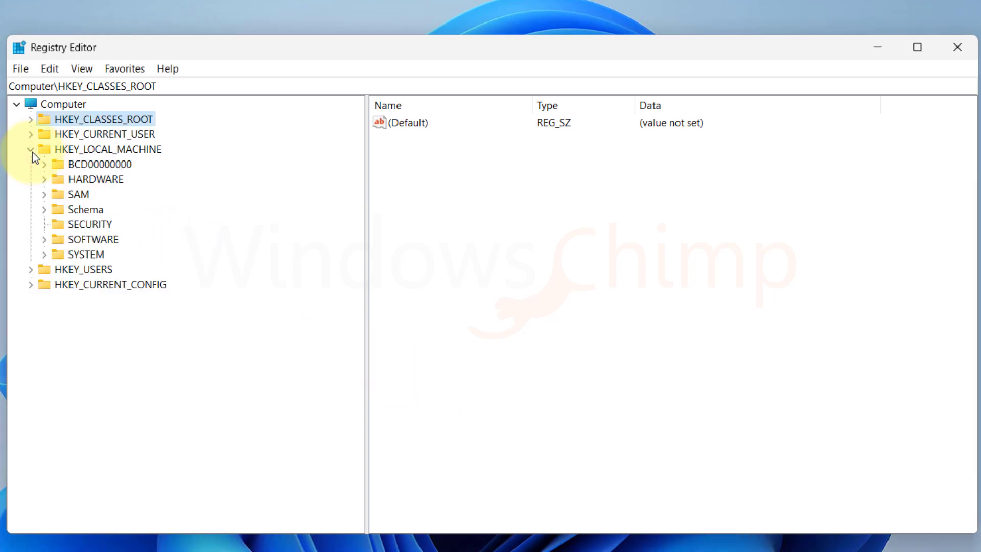
{"action": "left_click", "coordinate": [44, 239]}
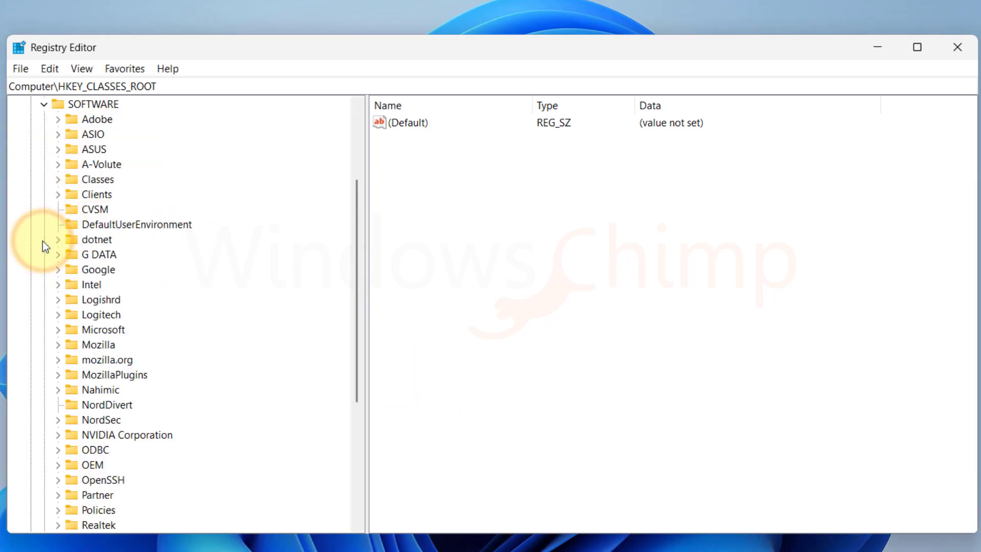
{"action": "scroll", "coordinate": [82, 368], "scroll_direction": "down", "scroll_amount": 3}
{"action": "left_click", "coordinate": [56, 375]}
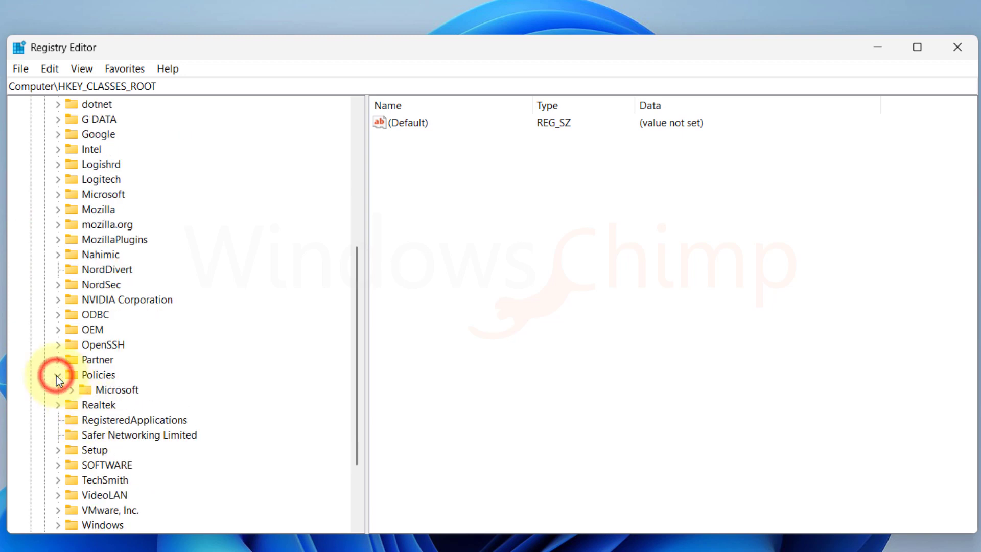
{"action": "left_click", "coordinate": [75, 389]}
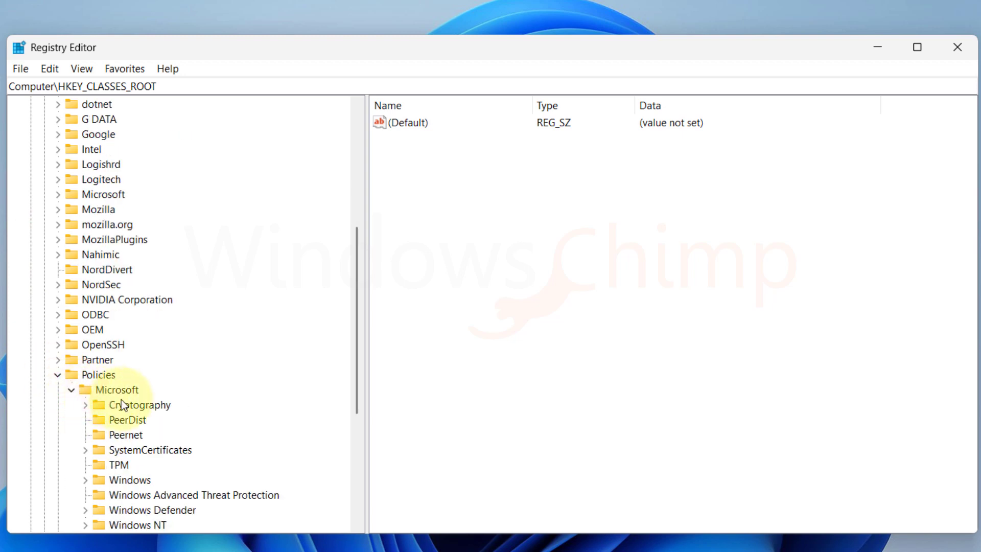
{"action": "scroll", "coordinate": [122, 401], "scroll_direction": "down", "scroll_amount": 1}
{"action": "left_click", "coordinate": [85, 435]}
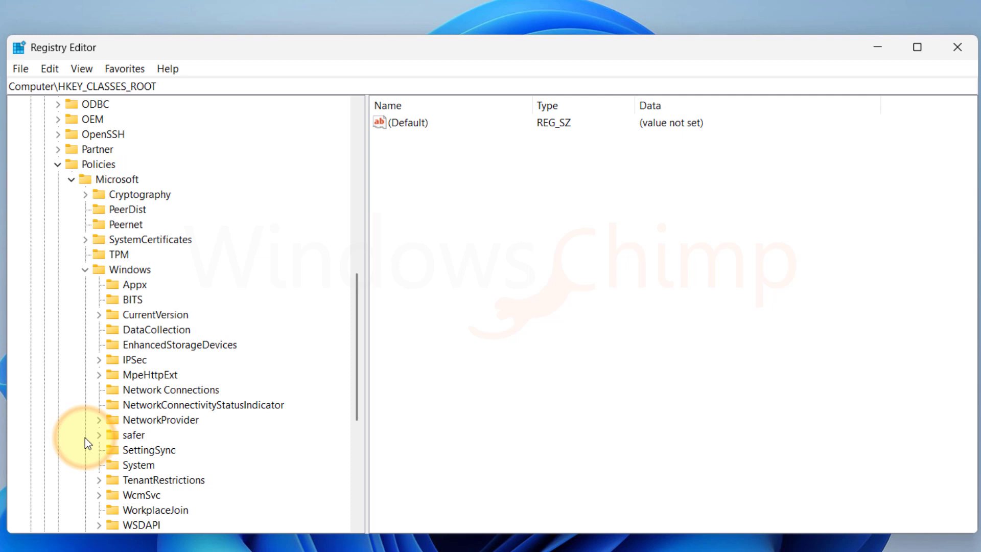
{"action": "scroll", "coordinate": [152, 382], "scroll_direction": "down", "scroll_amount": 1}
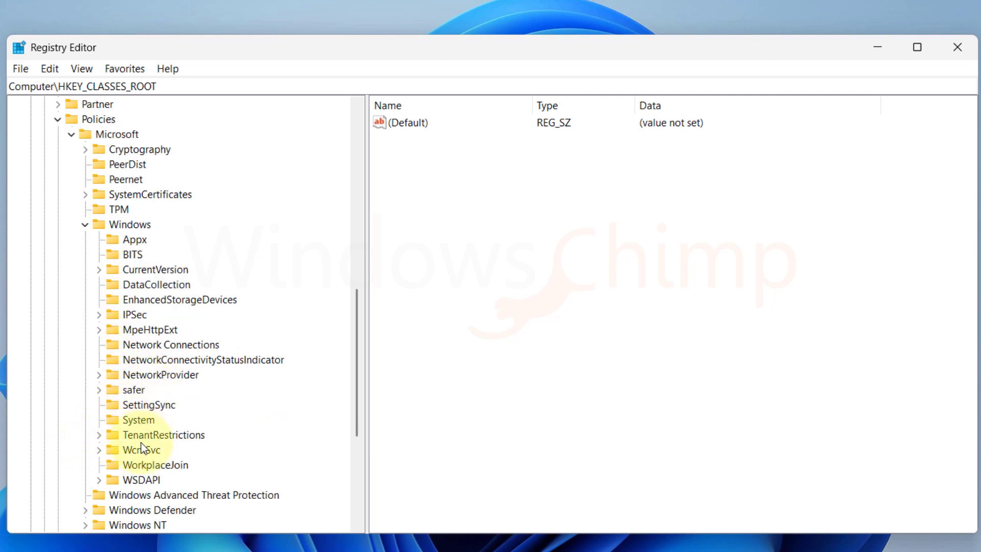
{"action": "left_click", "coordinate": [124, 223]}
{"action": "right_click", "coordinate": [124, 223]}
{"action": "mouse_move", "coordinate": [182, 253]}
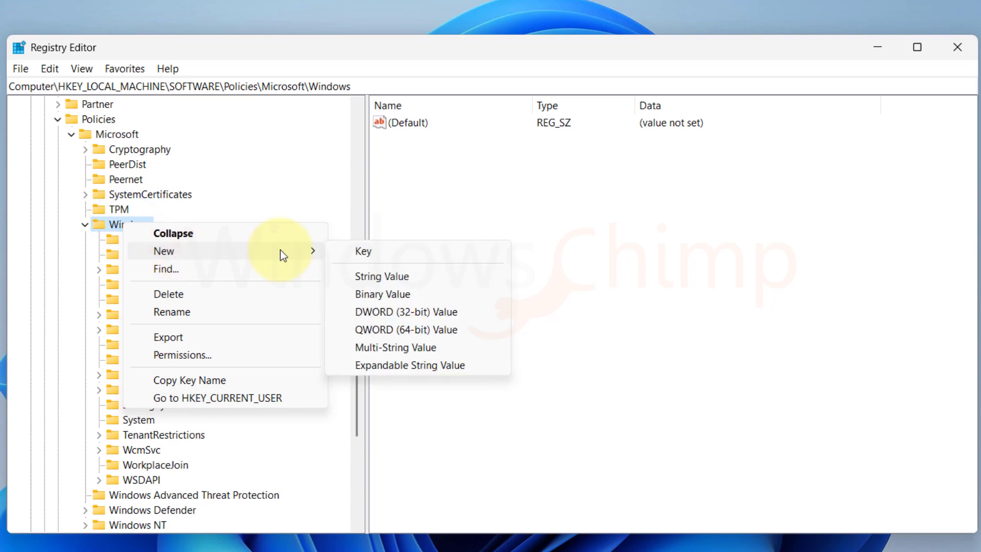
{"action": "left_click", "coordinate": [386, 253]}
Name the key Personalization and add a DWORD (32-bit) value NoLockScreen with data 1
{"action": "type", "text": "Personalization"}
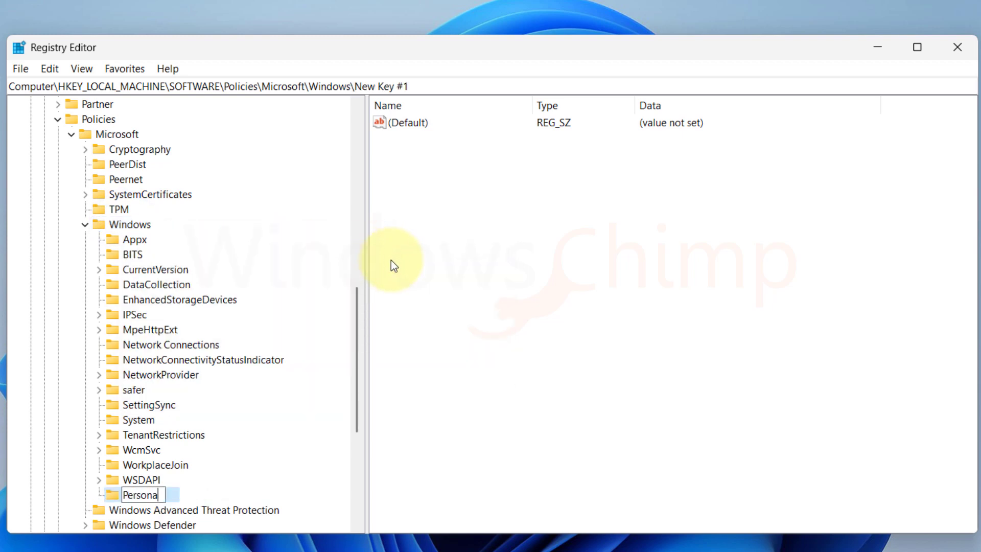
{"action": "right_click", "coordinate": [496, 244]}
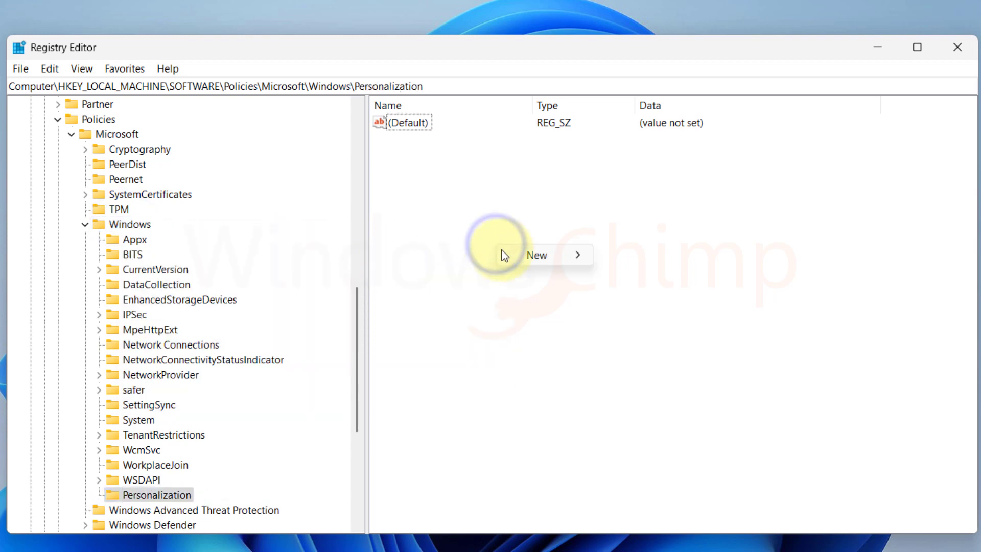
{"action": "mouse_move", "coordinate": [524, 255]}
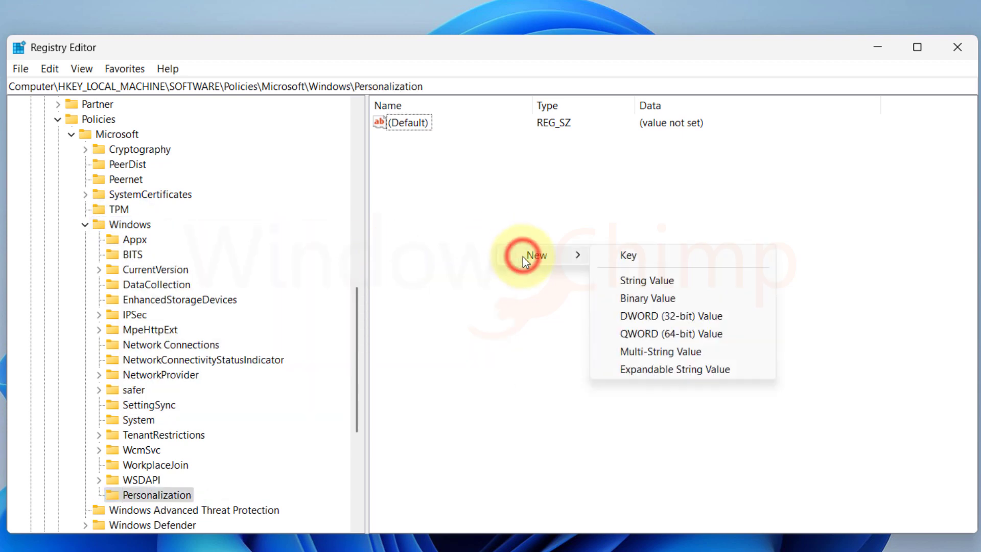
{"action": "left_click", "coordinate": [650, 318]}
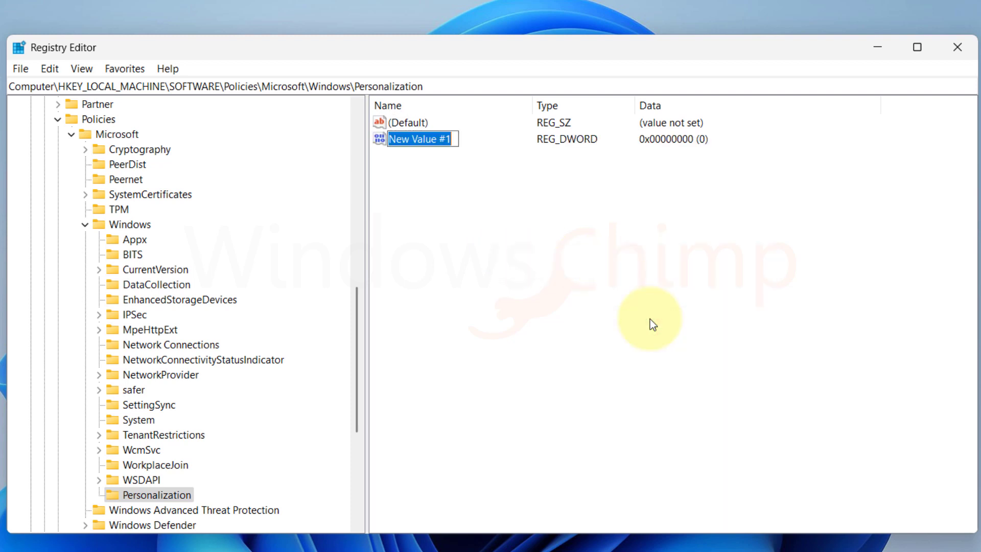
{"action": "type", "text": "NoLockScreen"}
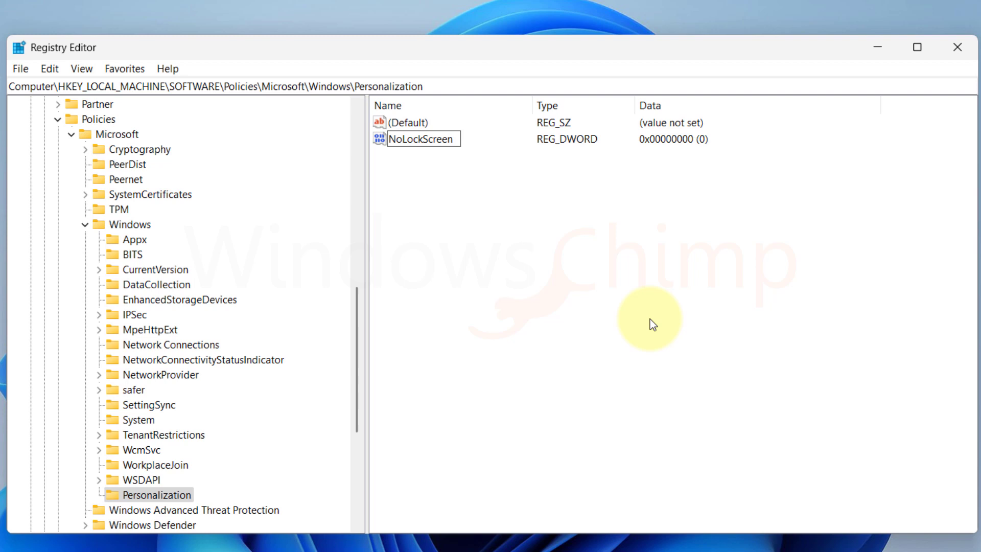
{"action": "key", "text": "Return"}
{"action": "double_click", "coordinate": [413, 141]}
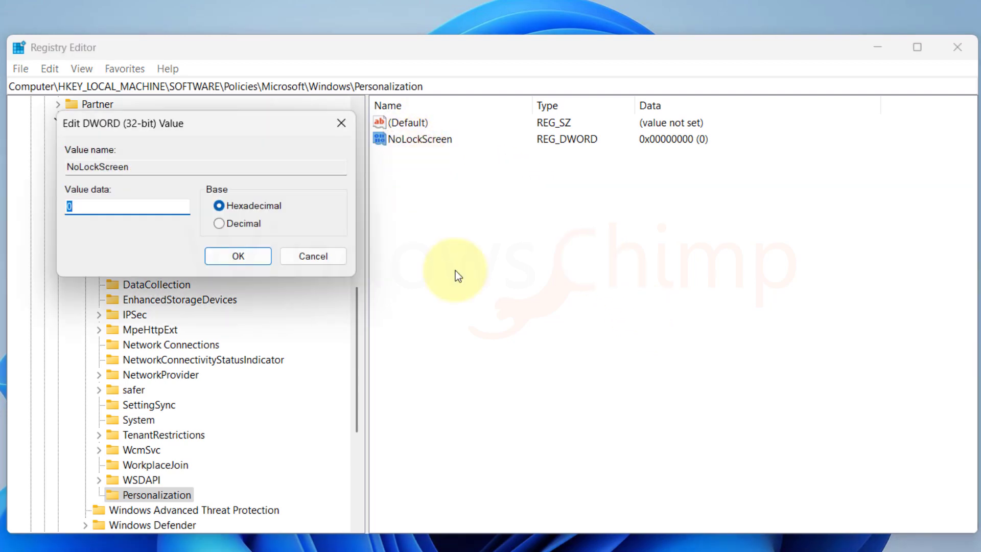
{"action": "type", "text": "1"}
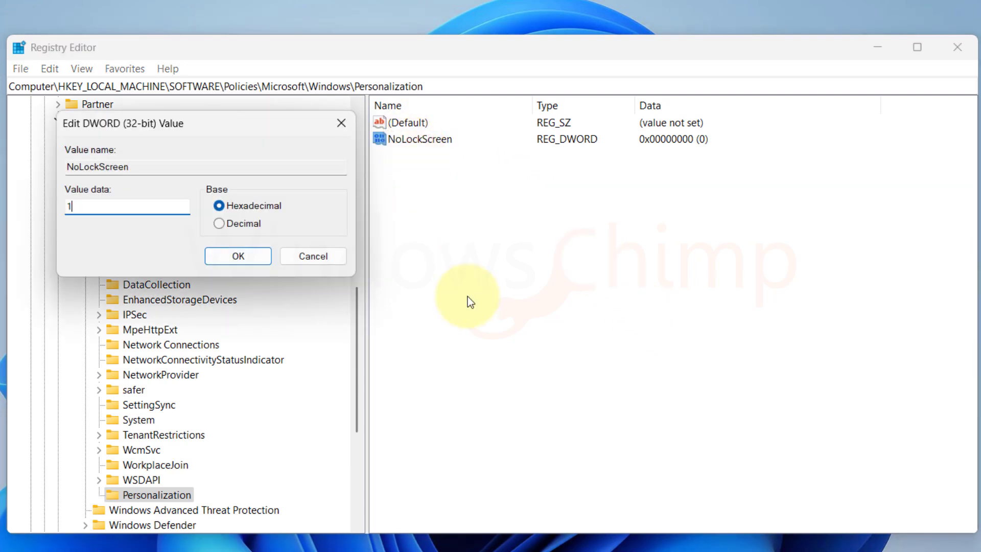
{"action": "left_click", "coordinate": [244, 256]}
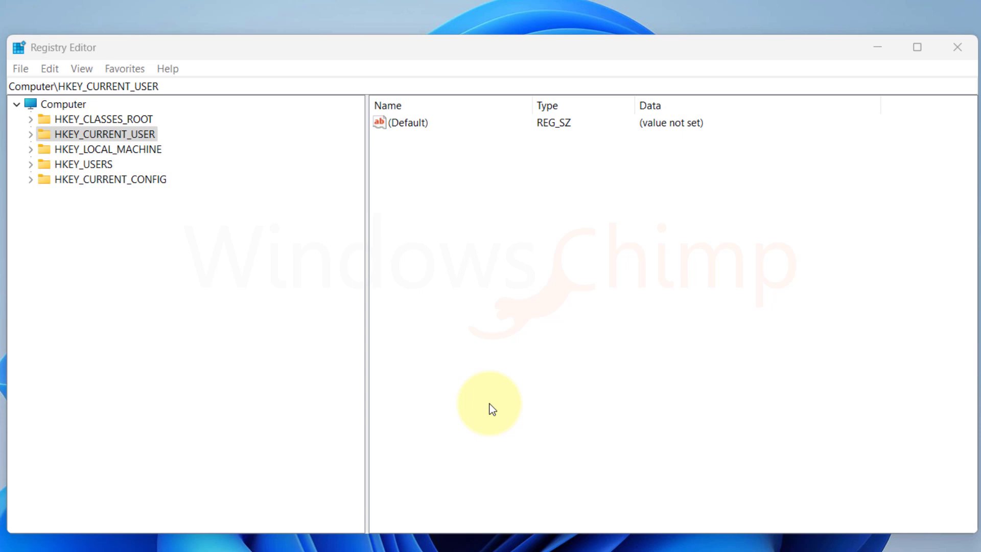
Navigate to HKEY_CURRENT_USER\Software\Microsoft\Windows\CurrentVersion\Explorer
{"action": "left_click", "coordinate": [31, 135]}
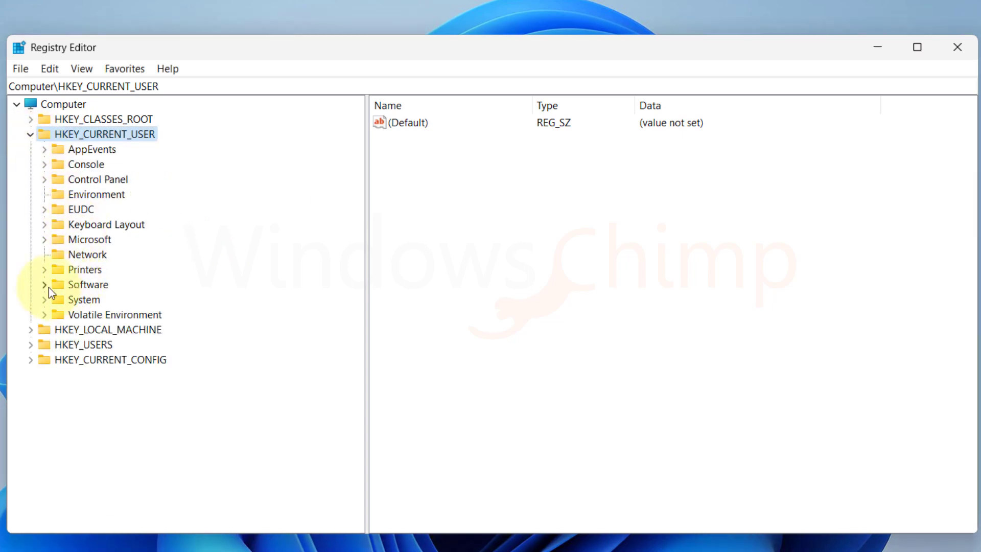
{"action": "left_click", "coordinate": [45, 285]}
{"action": "scroll", "coordinate": [77, 358], "scroll_direction": "down", "scroll_amount": 3}
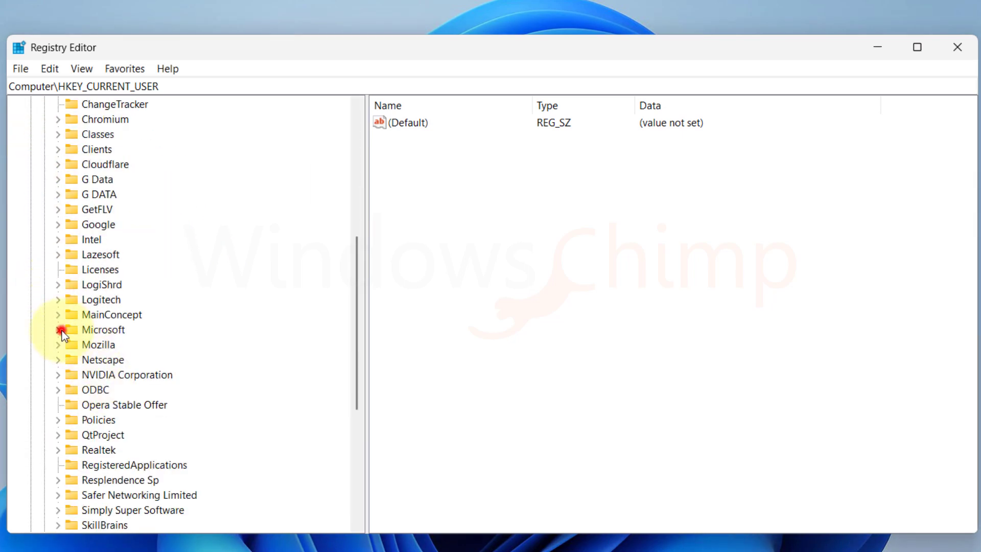
{"action": "left_click", "coordinate": [62, 330]}
{"action": "scroll", "coordinate": [116, 367], "scroll_direction": "down", "scroll_amount": 20}
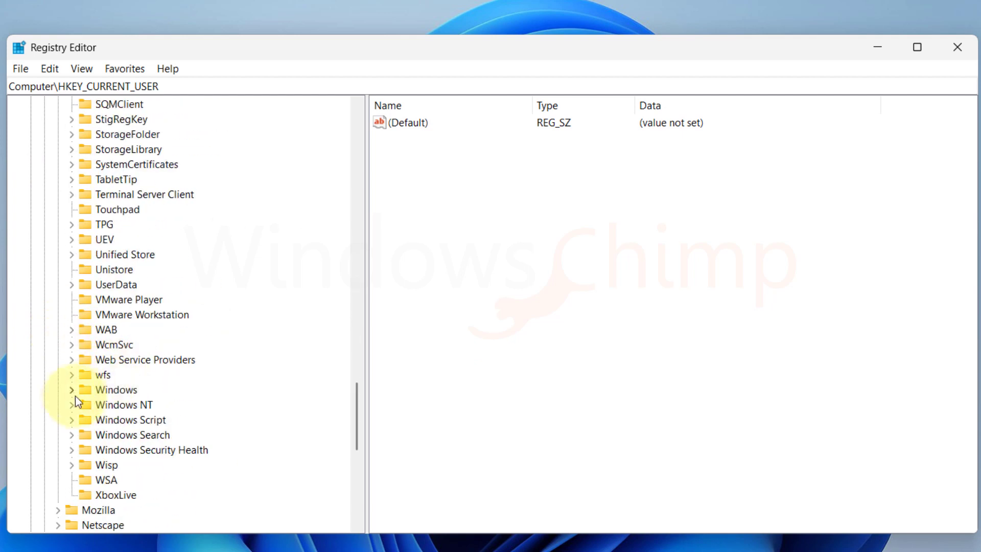
{"action": "left_click", "coordinate": [72, 392]}
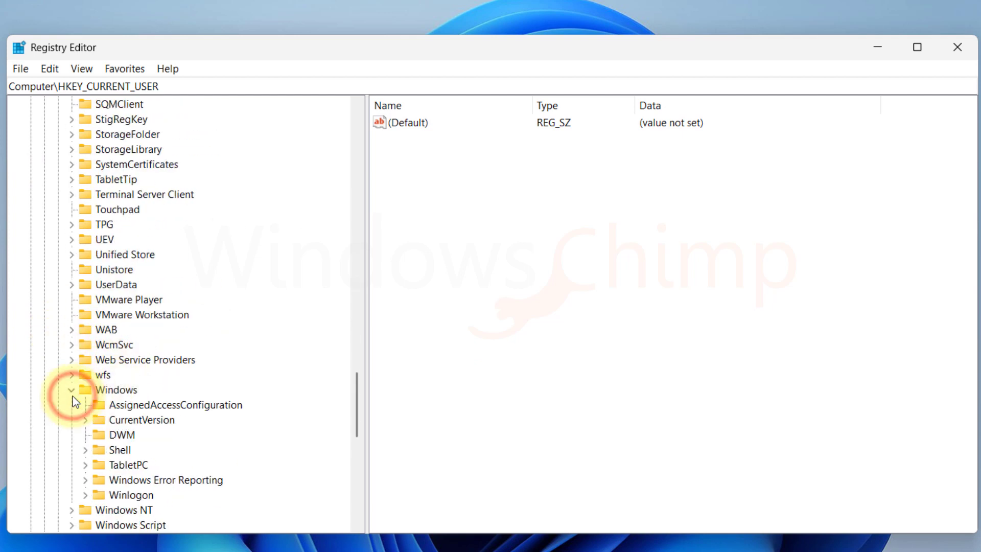
{"action": "left_click", "coordinate": [87, 420]}
{"action": "scroll", "coordinate": [171, 401], "scroll_direction": "down", "scroll_amount": 1}
{"action": "scroll", "coordinate": [174, 401], "scroll_direction": "down", "scroll_amount": 1}
{"action": "left_click", "coordinate": [136, 377]}
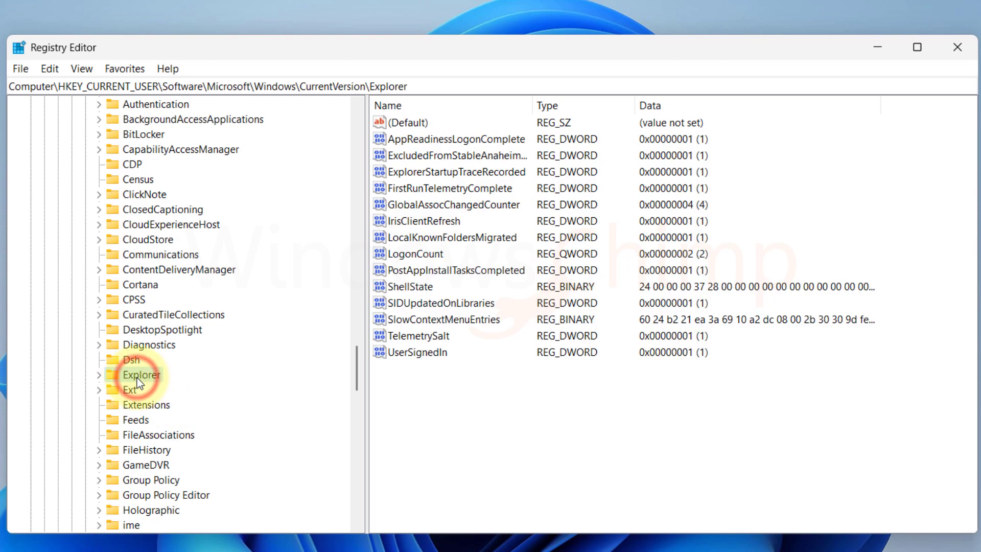
Create a new subkey named Serialize under the Explorer key
{"action": "right_click", "coordinate": [129, 375]}
{"action": "mouse_move", "coordinate": [185, 402]}
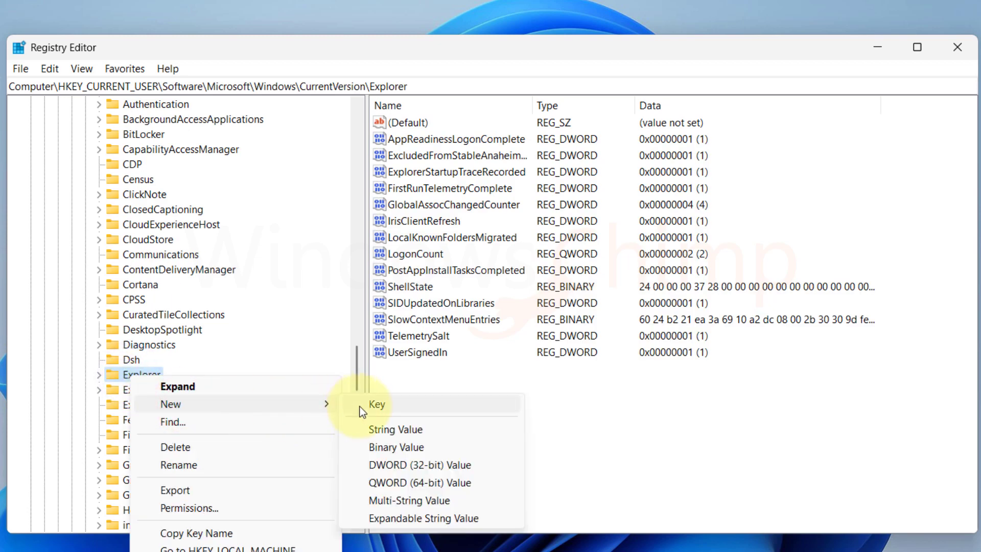
{"action": "left_click", "coordinate": [382, 406]}
{"action": "type", "text": "Seria"}
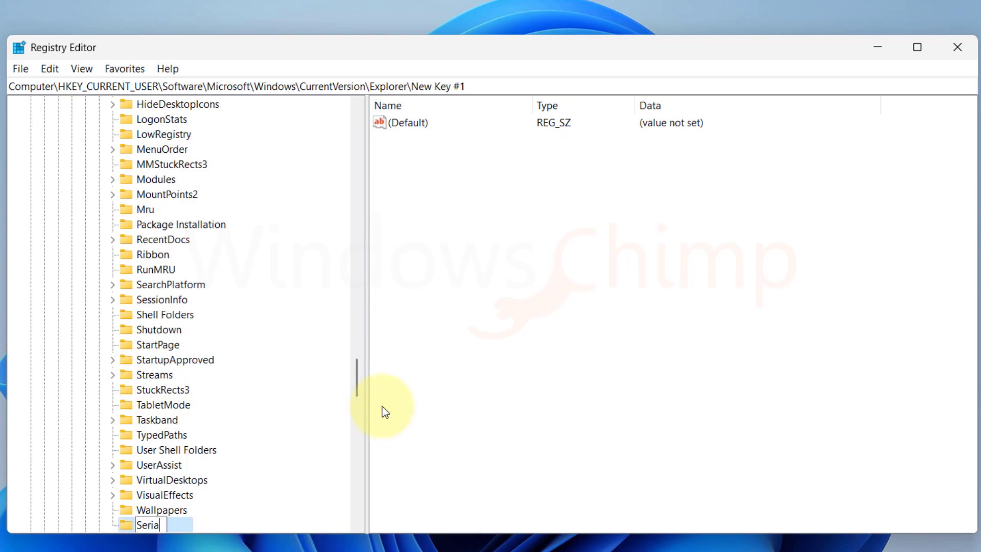
{"action": "type", "text": "lize"}
{"action": "key", "text": "Return"}
{"action": "scroll", "coordinate": [241, 482], "scroll_direction": "down", "scroll_amount": 1}
Add a StartupDelayInMSec DWORD (32-bit) value to Serialize, keeping its data at 0
{"action": "left_click", "coordinate": [150, 480]}
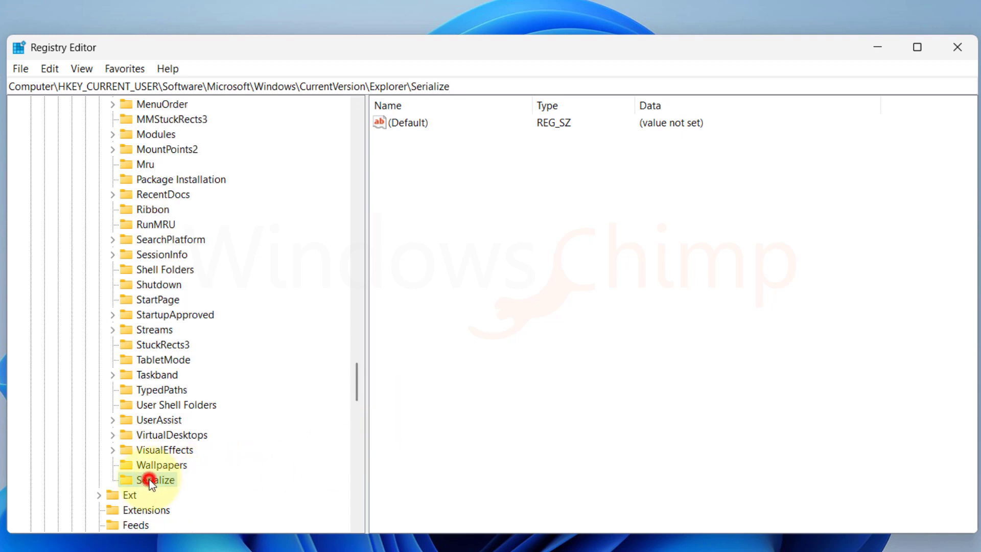
{"action": "right_click", "coordinate": [493, 221]}
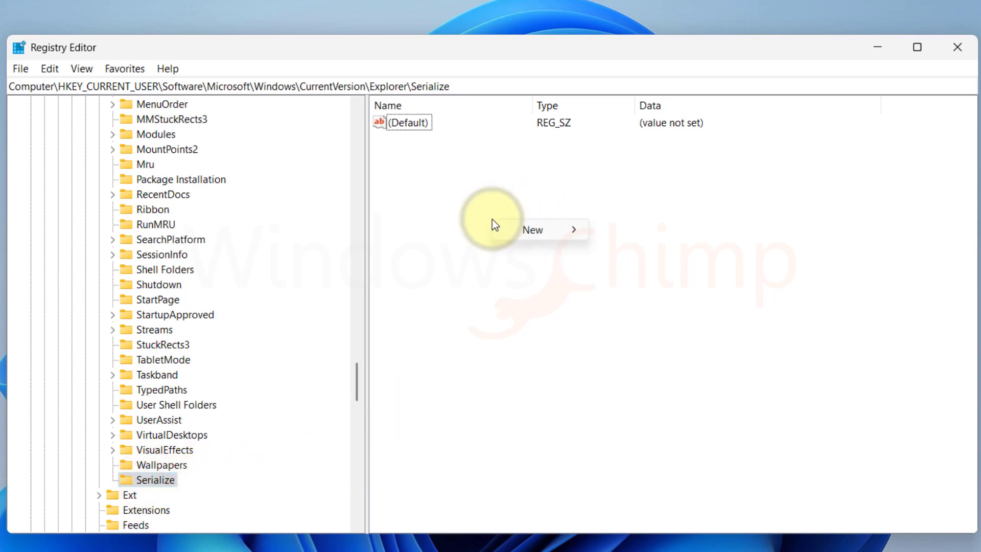
{"action": "left_click", "coordinate": [536, 225]}
{"action": "left_click", "coordinate": [672, 296]}
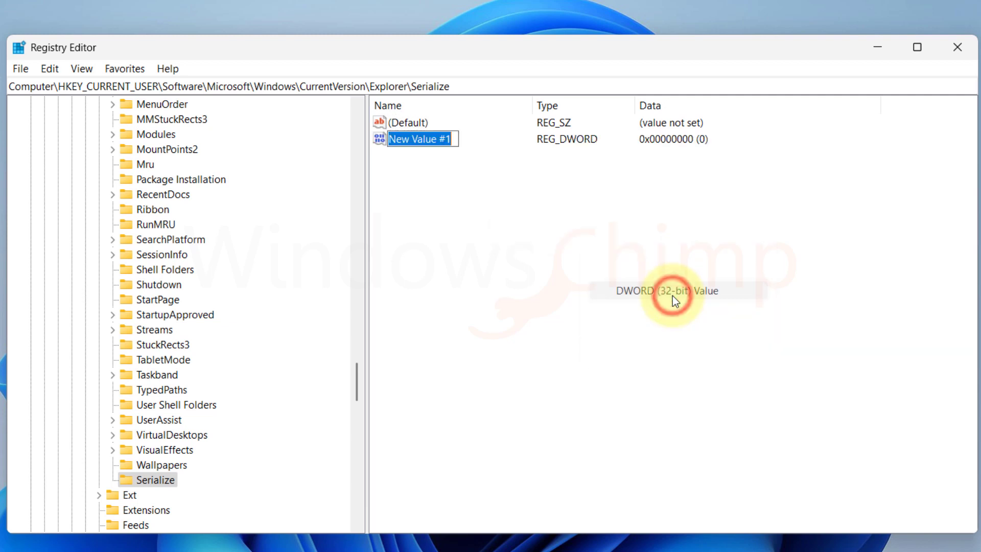
{"action": "type", "text": "StartupDe"}
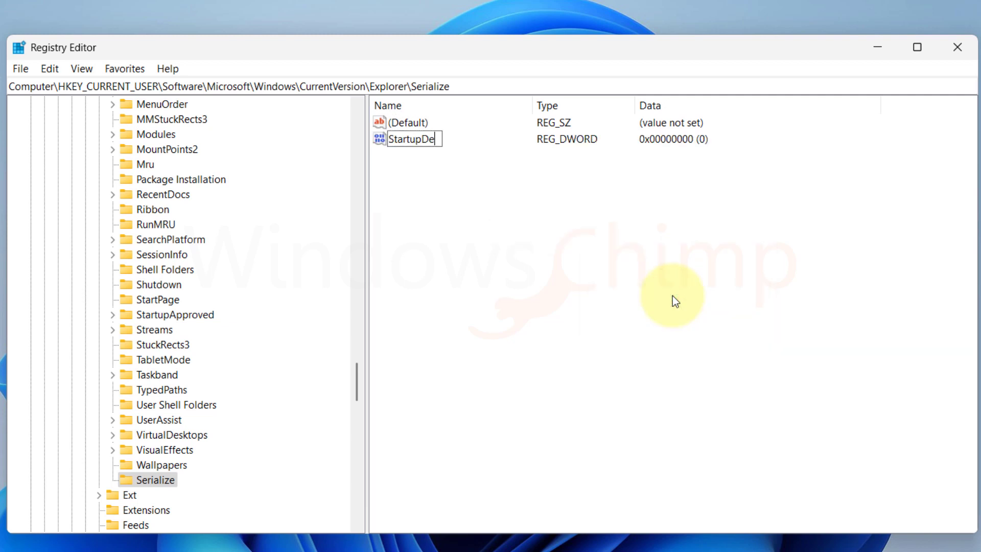
{"action": "type", "text": "layInMSec"}
{"action": "key", "text": "Return"}
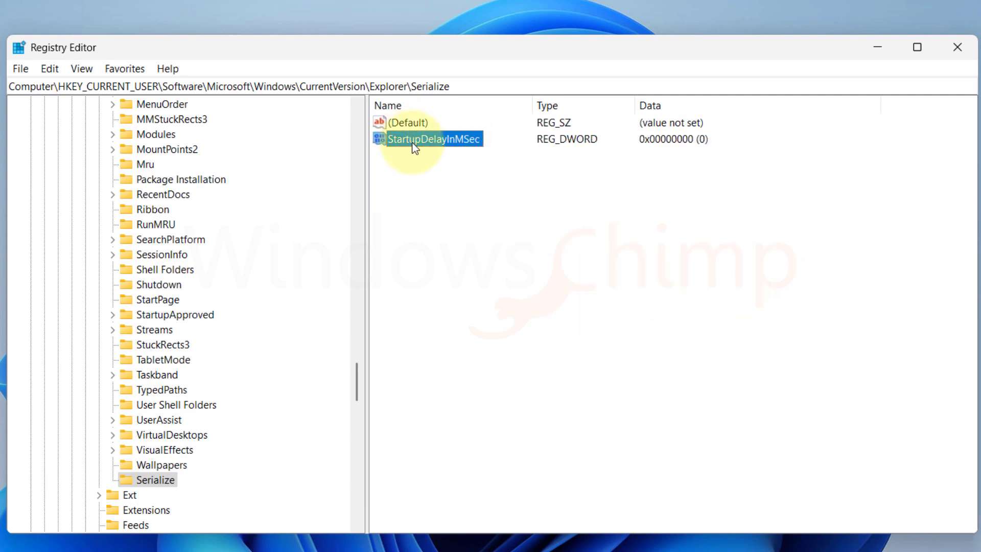
{"action": "double_click", "coordinate": [419, 140]}
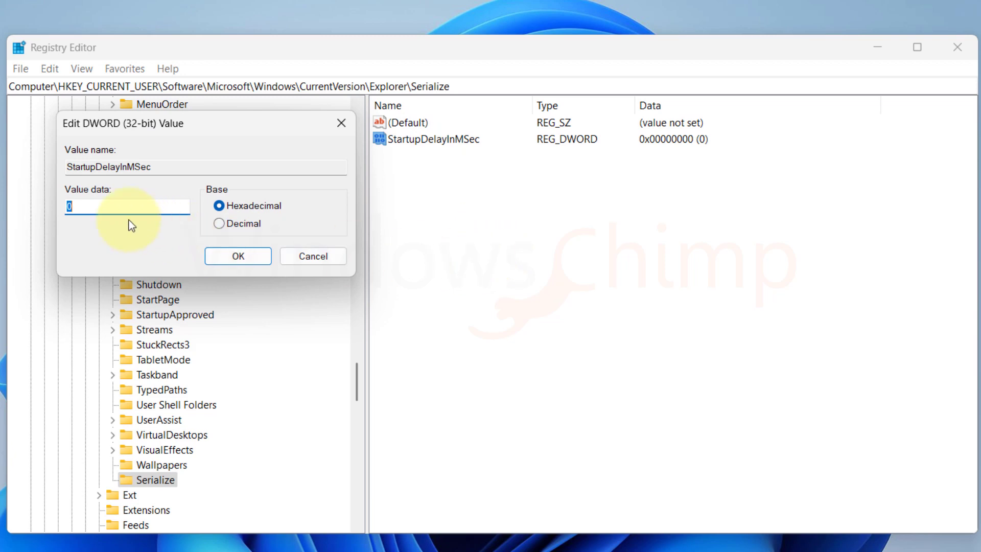
{"action": "left_click", "coordinate": [226, 257]}
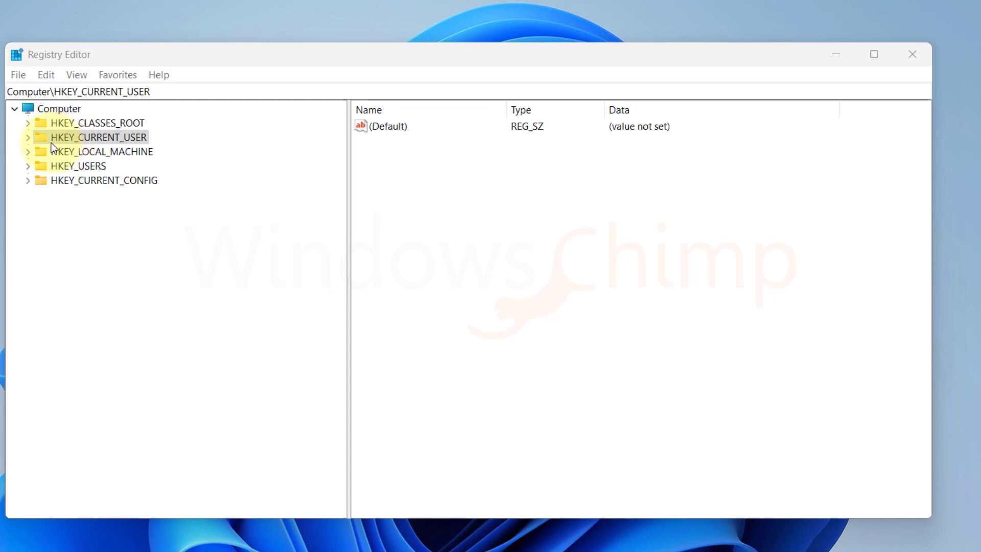
Navigate to HKEY_CURRENT_USER\Software\Microsoft\Windows\CurrentVersion\Explorer\Advanced
{"action": "left_click", "coordinate": [29, 142]}
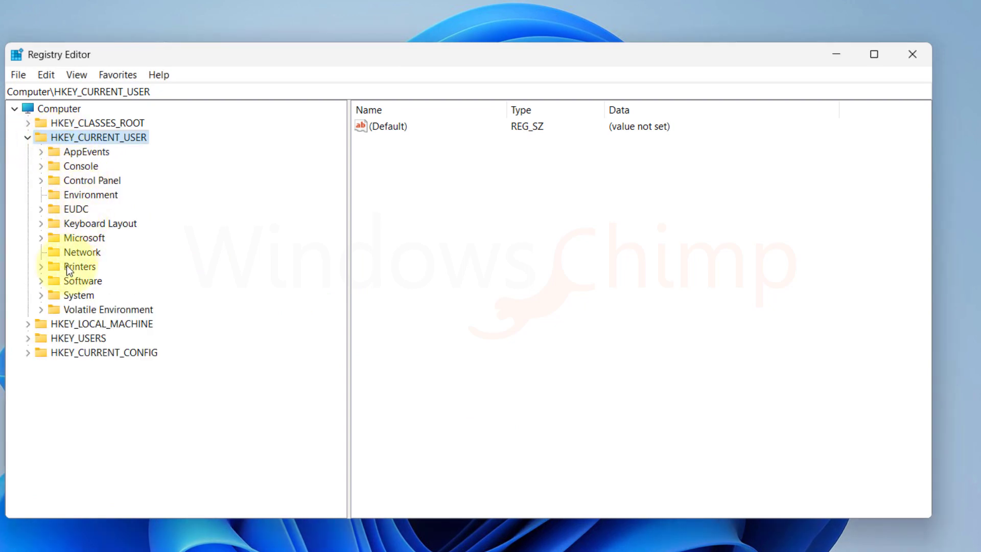
{"action": "left_click", "coordinate": [41, 281]}
{"action": "scroll", "coordinate": [76, 295], "scroll_direction": "down", "scroll_amount": 4}
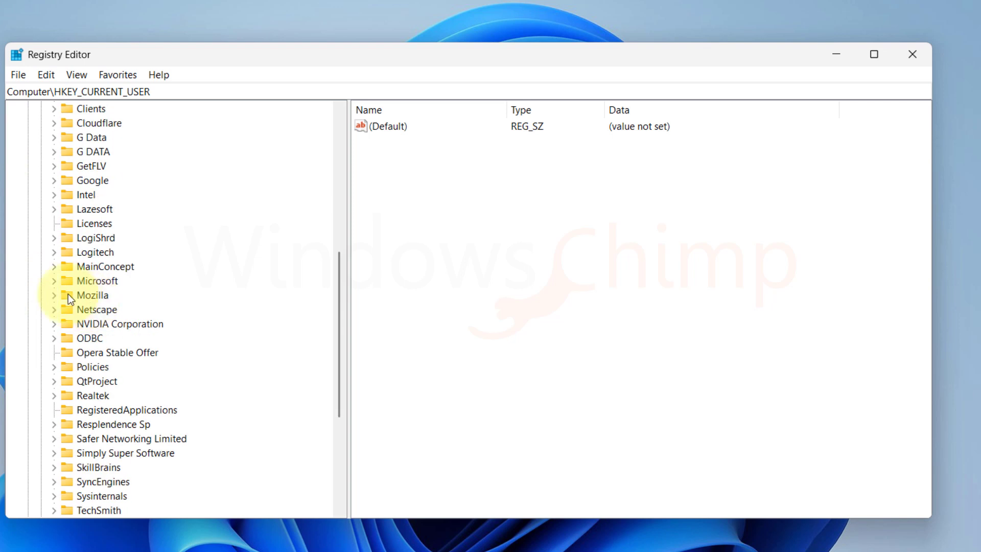
{"action": "left_click", "coordinate": [53, 281]}
{"action": "scroll", "coordinate": [115, 310], "scroll_direction": "down", "scroll_amount": 20}
{"action": "scroll", "coordinate": [108, 341], "scroll_direction": "down", "scroll_amount": 5}
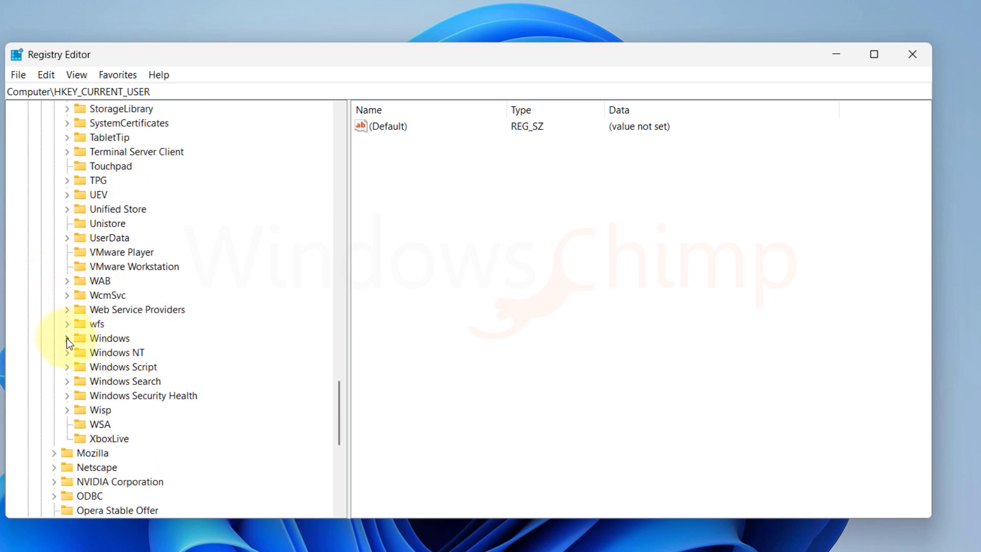
{"action": "left_click", "coordinate": [67, 339]}
{"action": "left_click", "coordinate": [81, 368]}
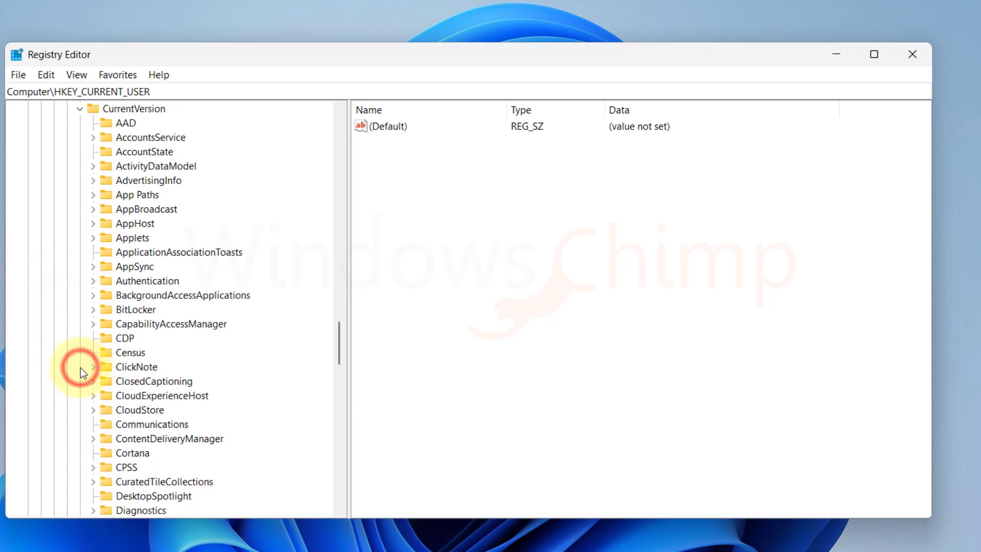
{"action": "scroll", "coordinate": [129, 400], "scroll_direction": "down", "scroll_amount": 6}
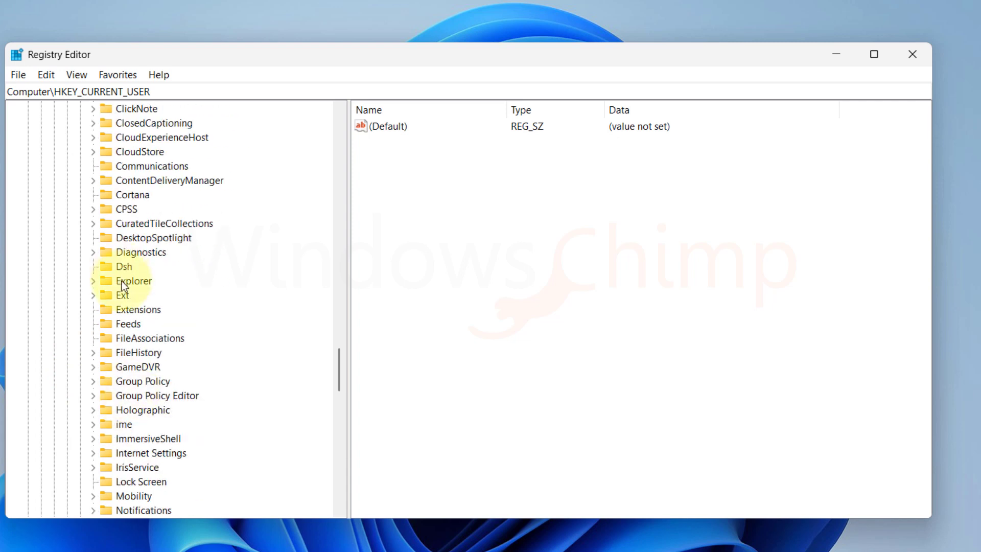
{"action": "left_click", "coordinate": [94, 281]}
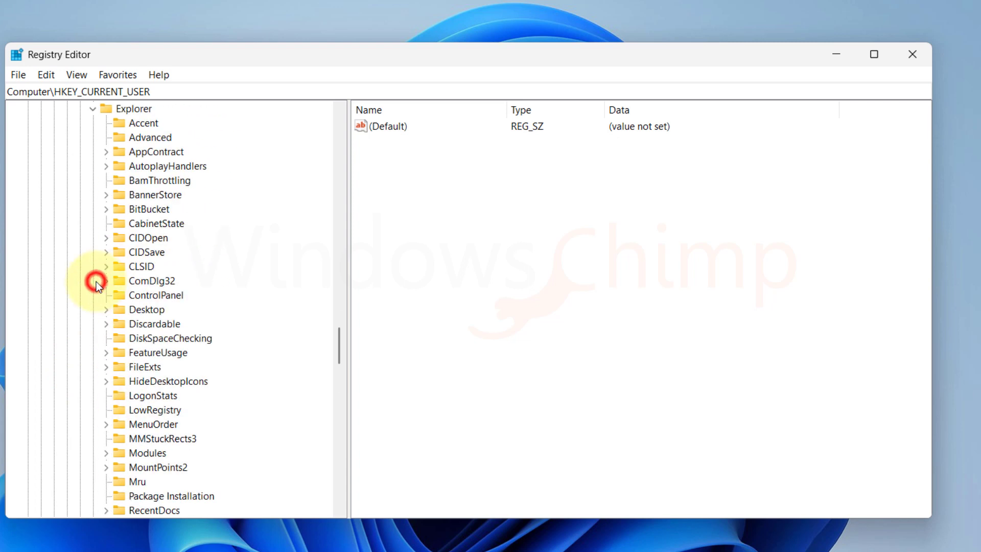
{"action": "left_click", "coordinate": [153, 138]}
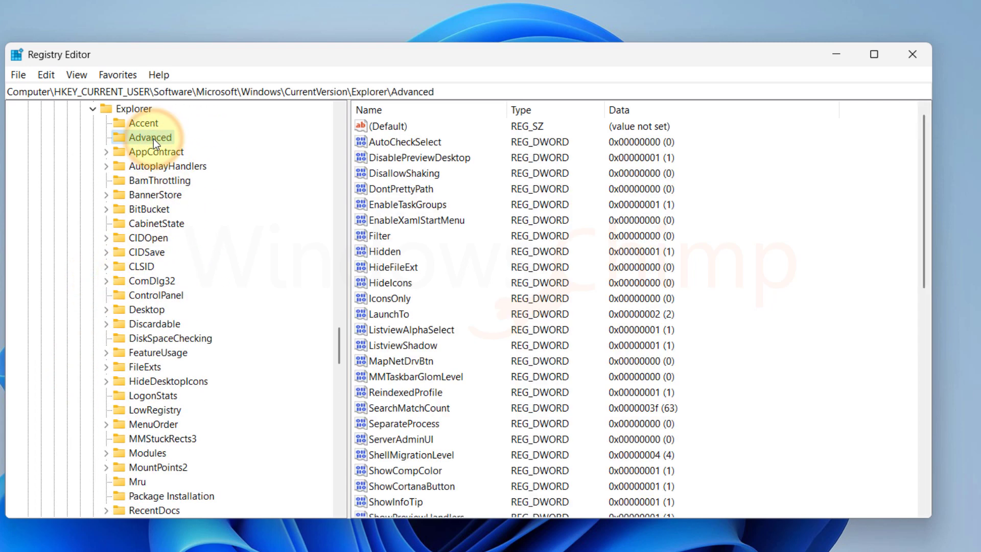
Add a ShowSecondsInSystemClock DWORD (32-bit) value under Advanced with data 1
{"action": "right_click", "coordinate": [708, 234]}
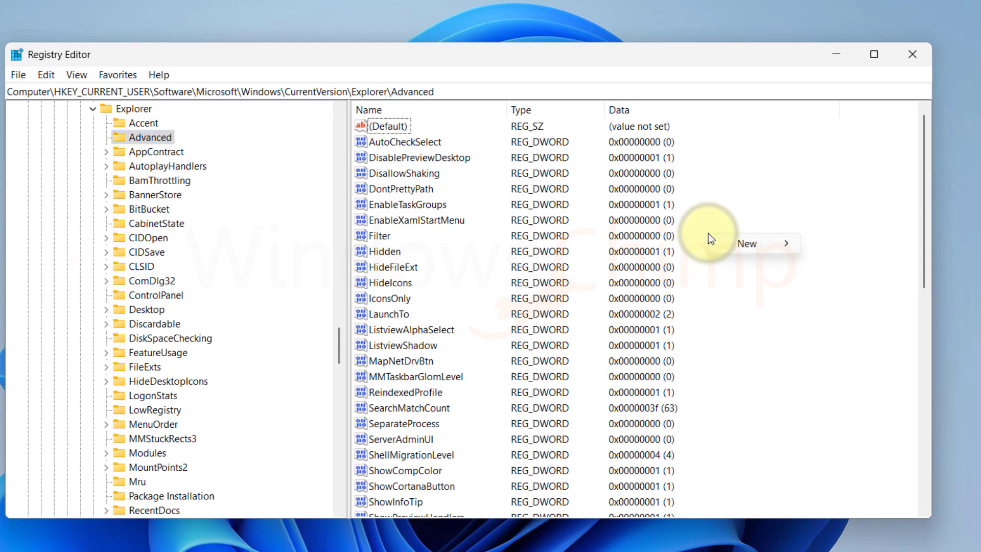
{"action": "mouse_move", "coordinate": [754, 244]}
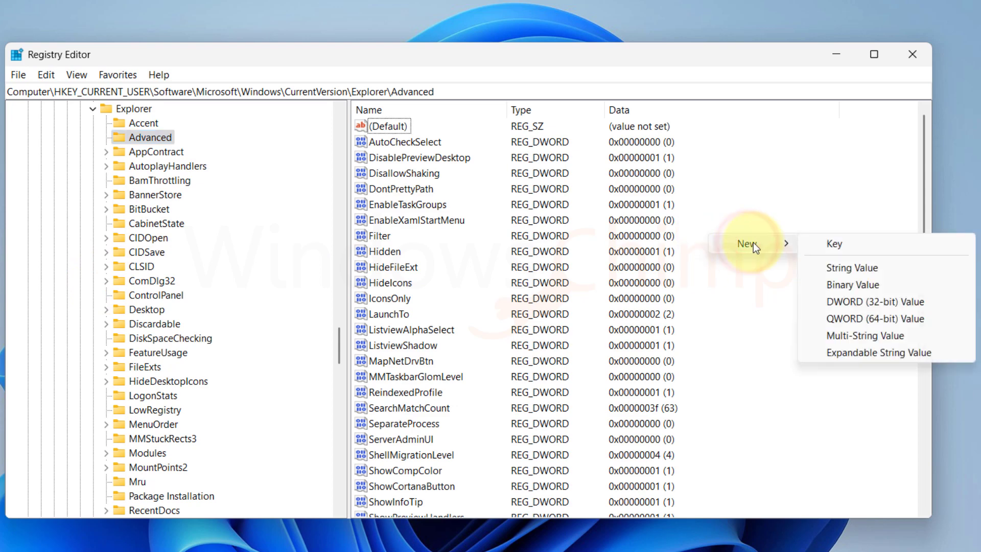
{"action": "left_click", "coordinate": [855, 300]}
{"action": "type", "text": "ShowSeconds"}
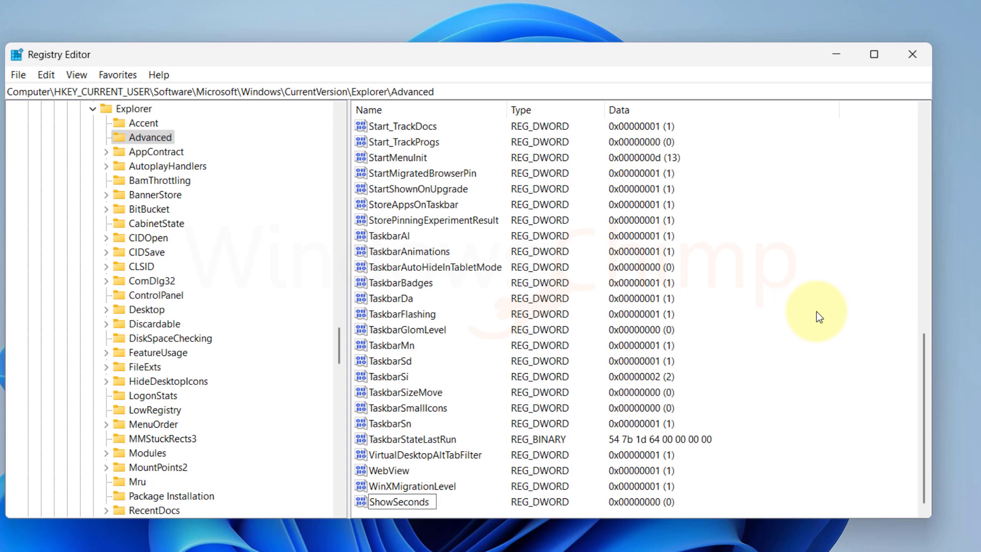
{"action": "type", "text": "InSystemClock"}
{"action": "key", "text": "Return"}
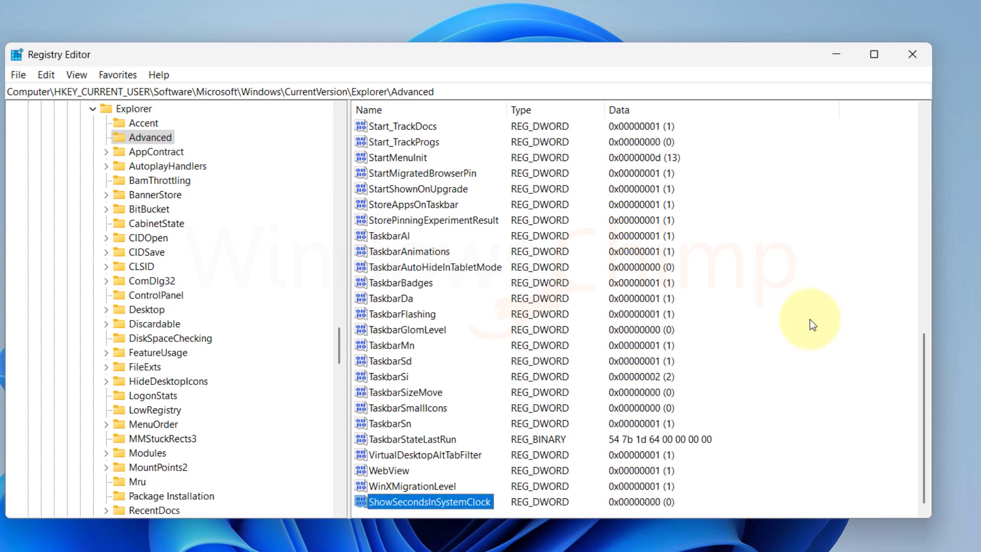
{"action": "double_click", "coordinate": [435, 502]}
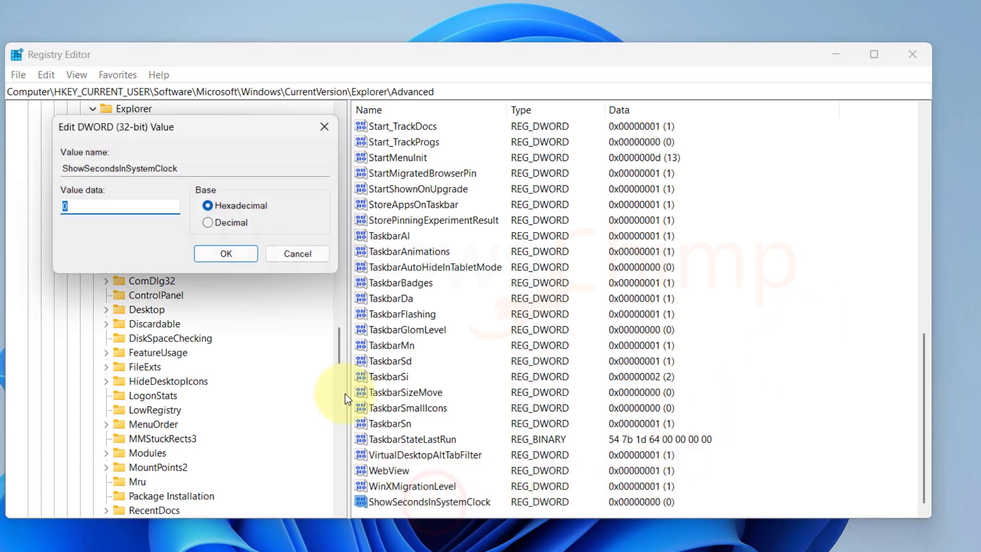
{"action": "double_click", "coordinate": [99, 207]}
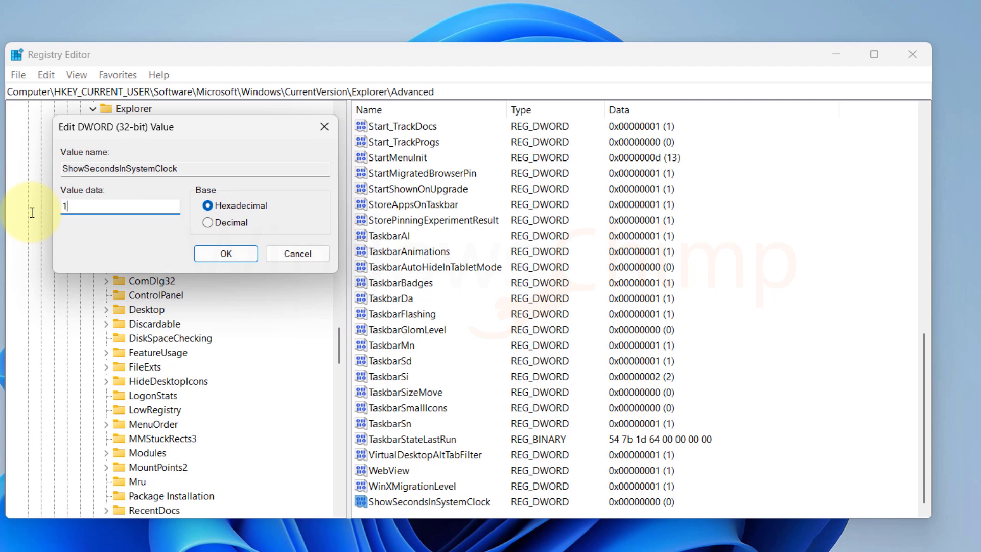
{"action": "type", "text": "1"}
{"action": "left_click", "coordinate": [215, 255]}
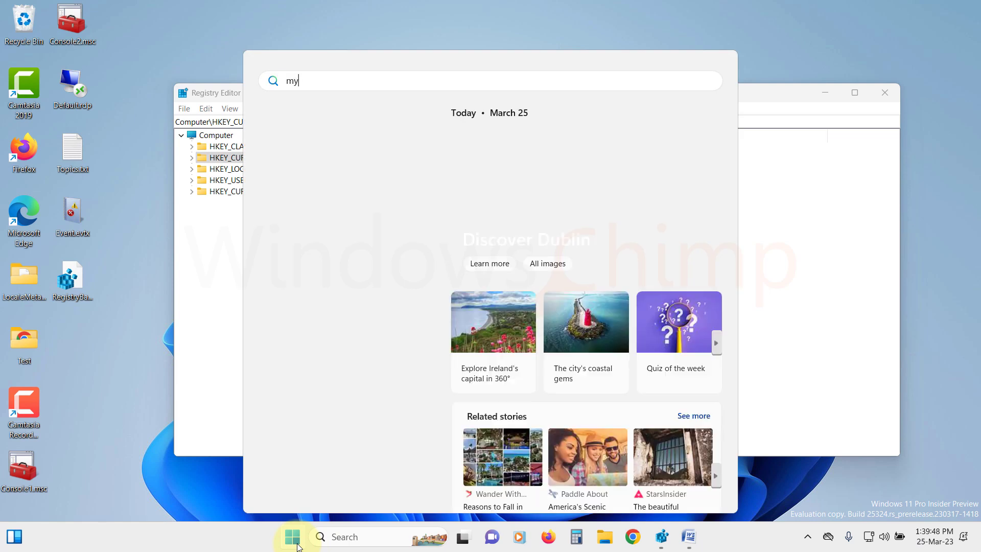
Search 'myfile' in Start to see Bing web suggestions, then dismiss the panel
{"action": "type", "text": "file"}
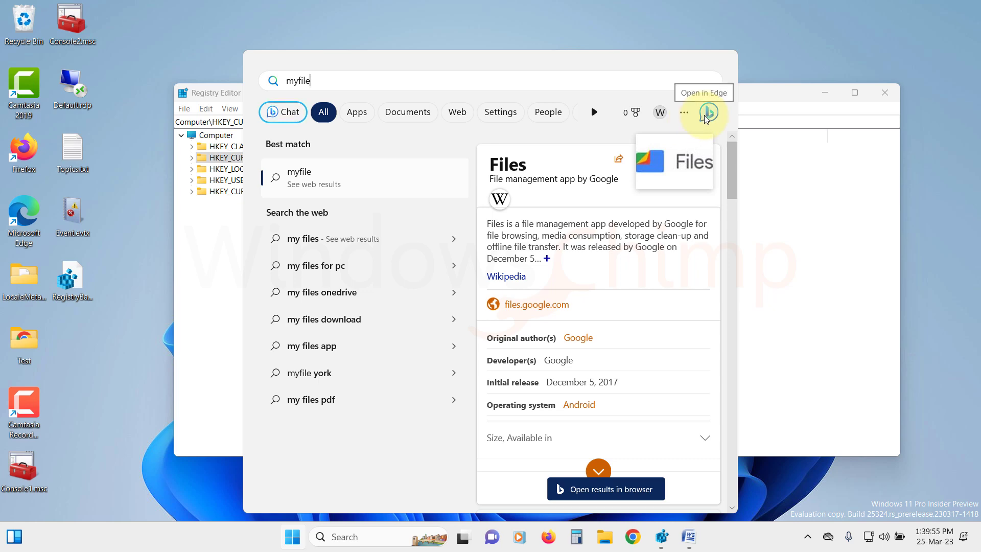
{"action": "left_click", "coordinate": [939, 338]}
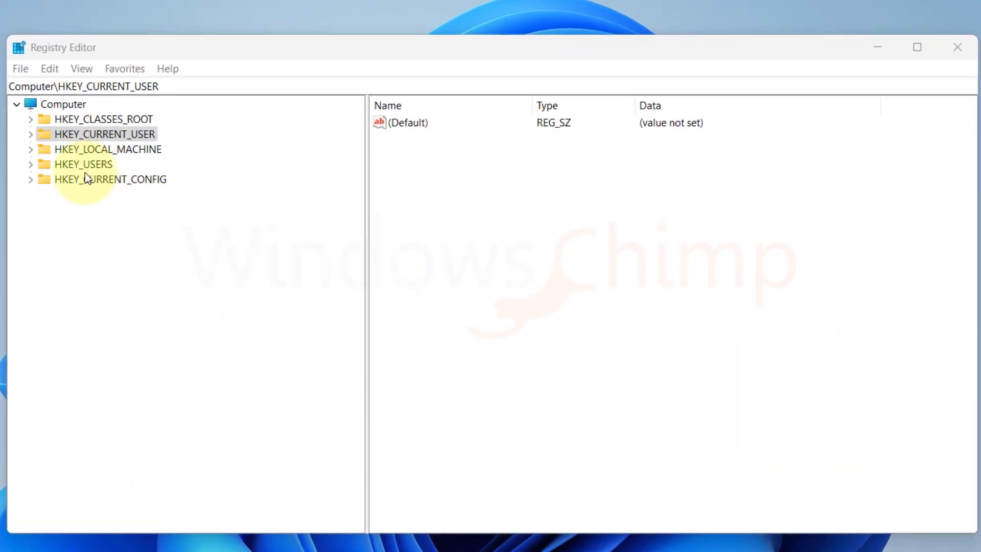
Create an Explorer key under HKEY_CURRENT_USER\Software\Policies\Microsoft\Windows
{"action": "left_click", "coordinate": [48, 136]}
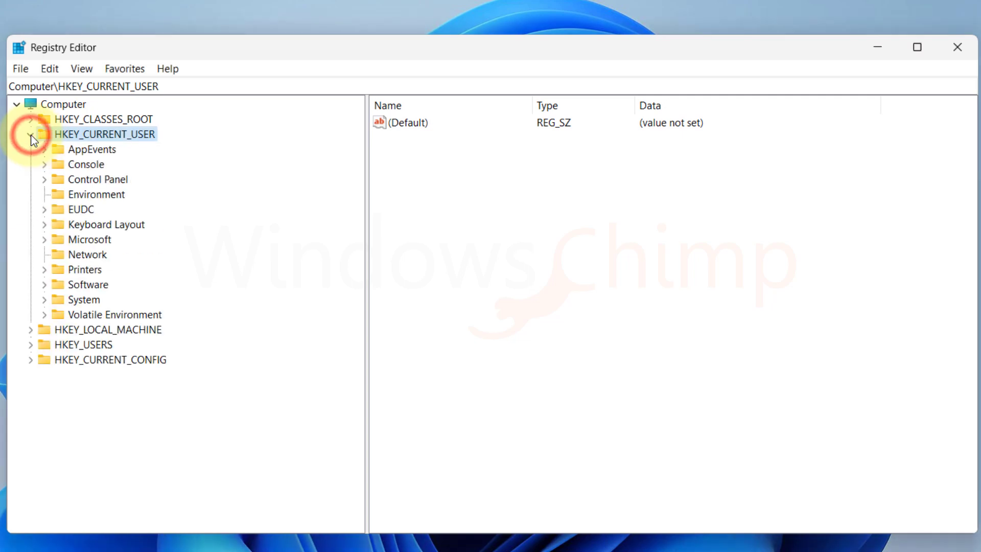
{"action": "left_click", "coordinate": [44, 285]}
{"action": "scroll", "coordinate": [110, 439], "scroll_direction": "down", "scroll_amount": 4}
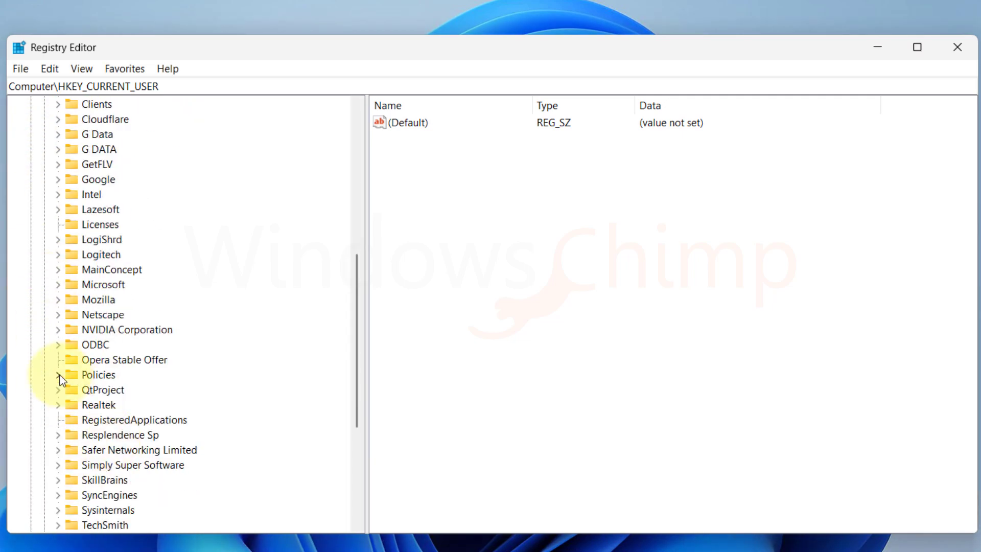
{"action": "left_click", "coordinate": [58, 375]}
{"action": "left_click", "coordinate": [72, 390]}
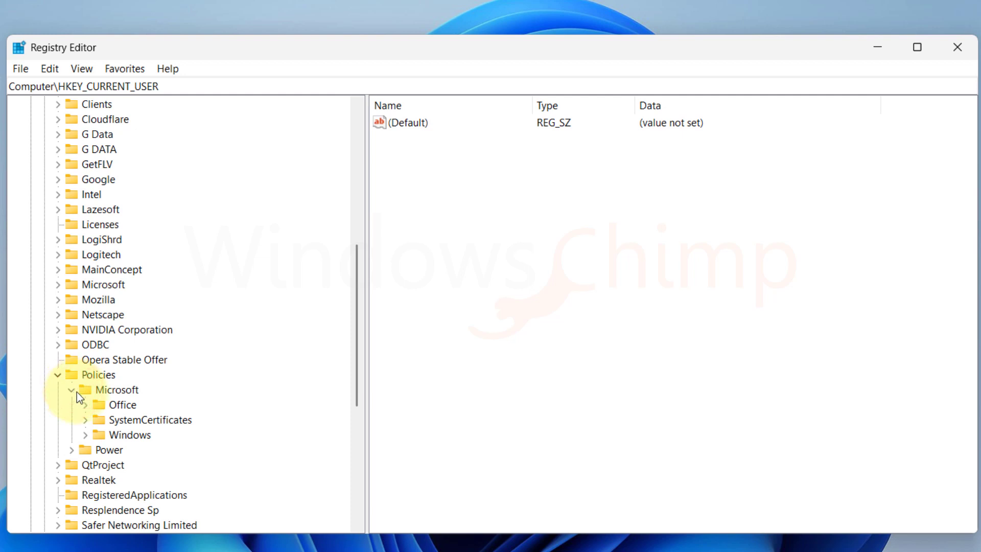
{"action": "left_click", "coordinate": [123, 435]}
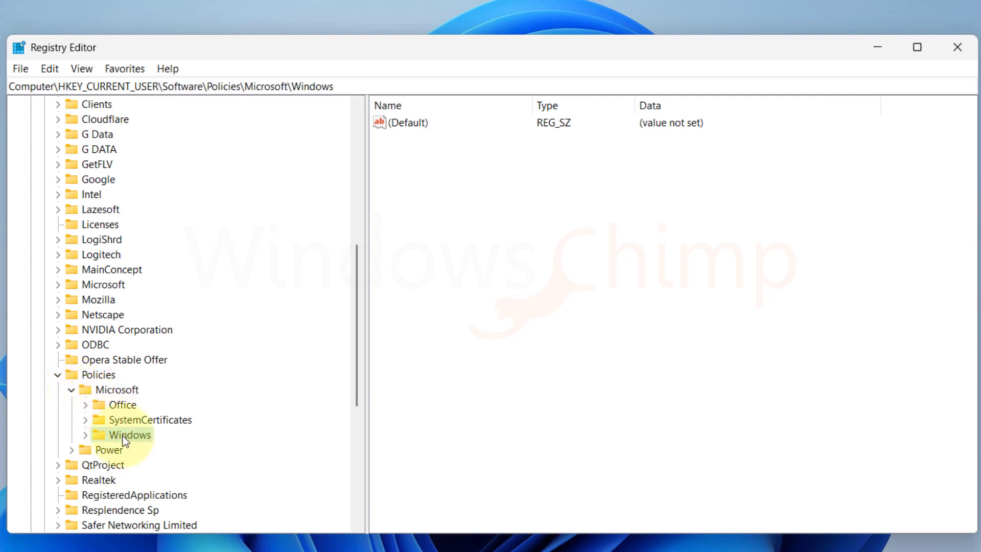
{"action": "right_click", "coordinate": [123, 436]}
{"action": "mouse_move", "coordinate": [256, 280]}
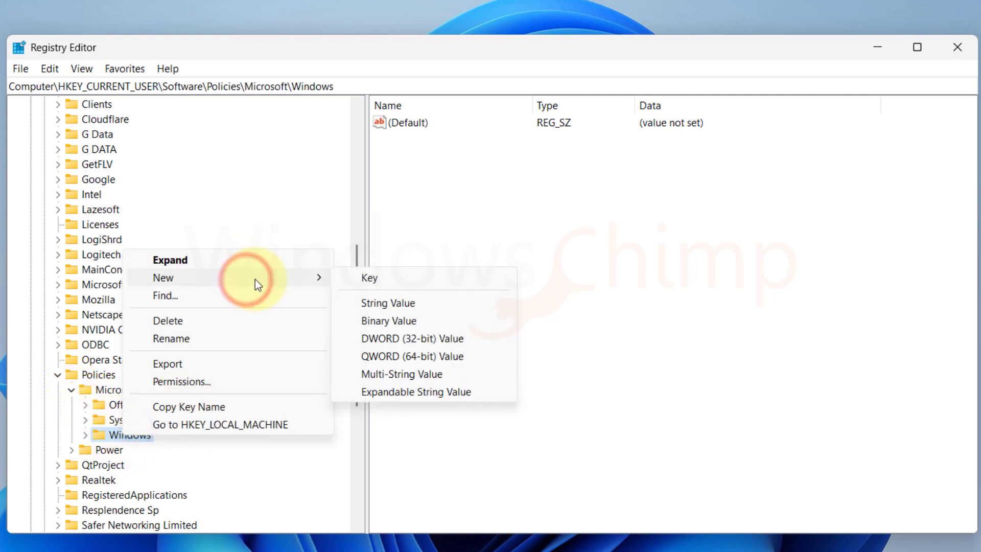
{"action": "left_click", "coordinate": [361, 278]}
{"action": "type", "text": "Explo"}
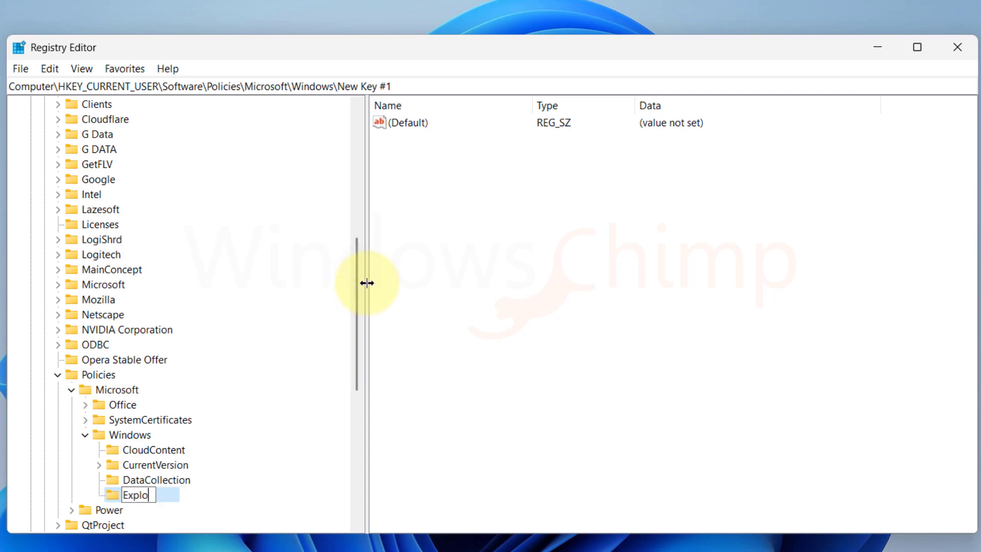
{"action": "type", "text": "rer"}
{"action": "key", "text": "Return"}
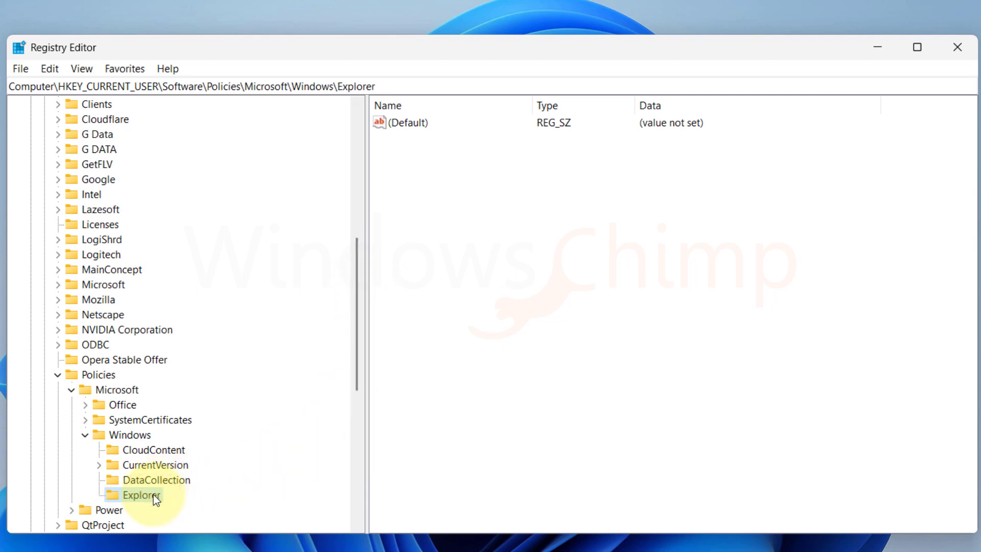
Add a DisableSearchBoxSuggestions DWORD (32-bit) value to the new Explorer key with data 1
{"action": "right_click", "coordinate": [499, 225]}
{"action": "mouse_move", "coordinate": [532, 239]}
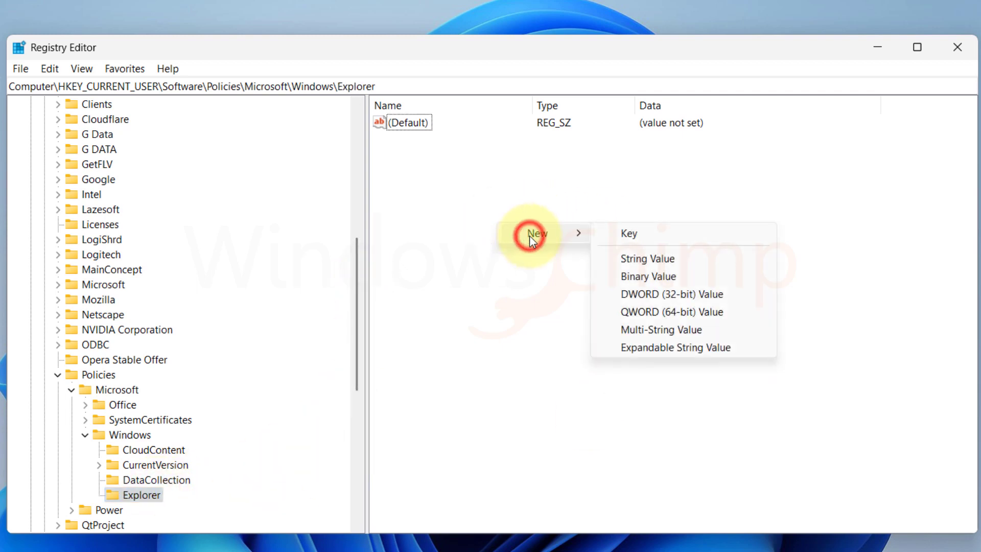
{"action": "left_click", "coordinate": [649, 293]}
{"action": "type", "text": "DisableSearch"}
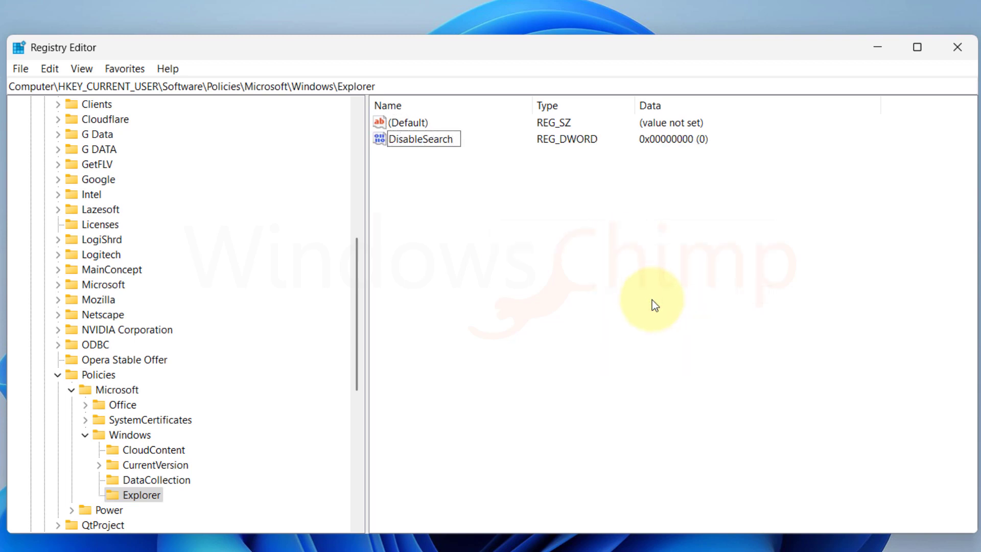
{"action": "type", "text": "BoxSuggestions"}
{"action": "key", "text": "Return"}
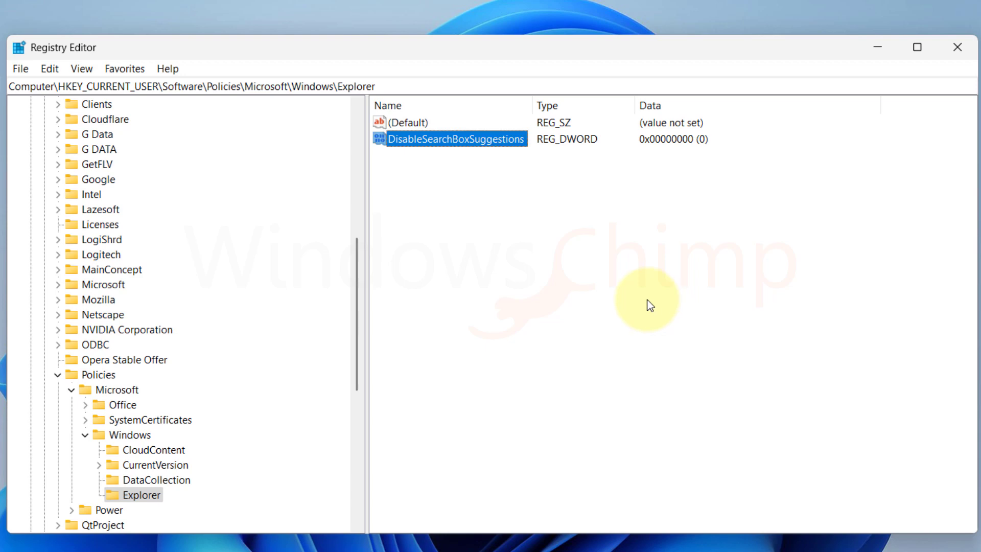
{"action": "double_click", "coordinate": [468, 141]}
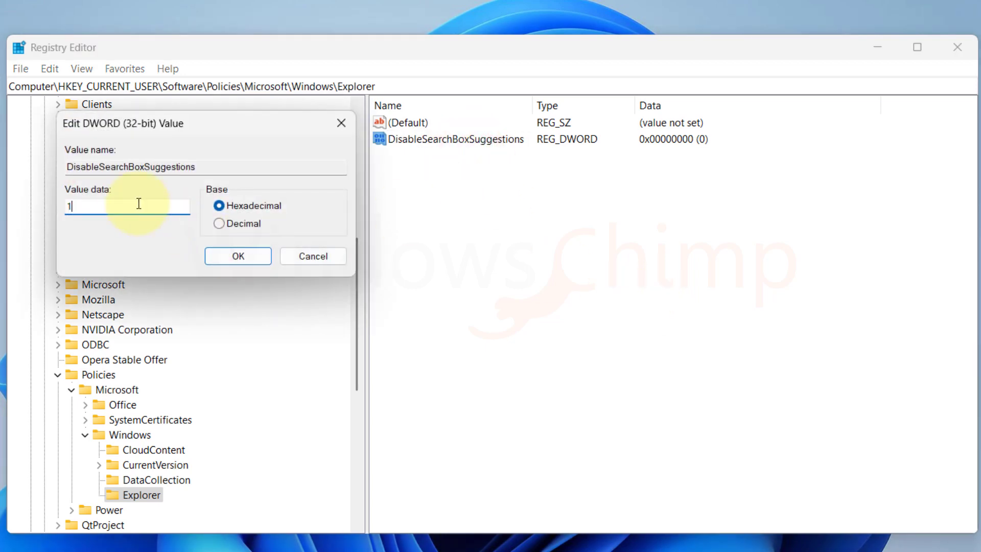
{"action": "left_click", "coordinate": [239, 258]}
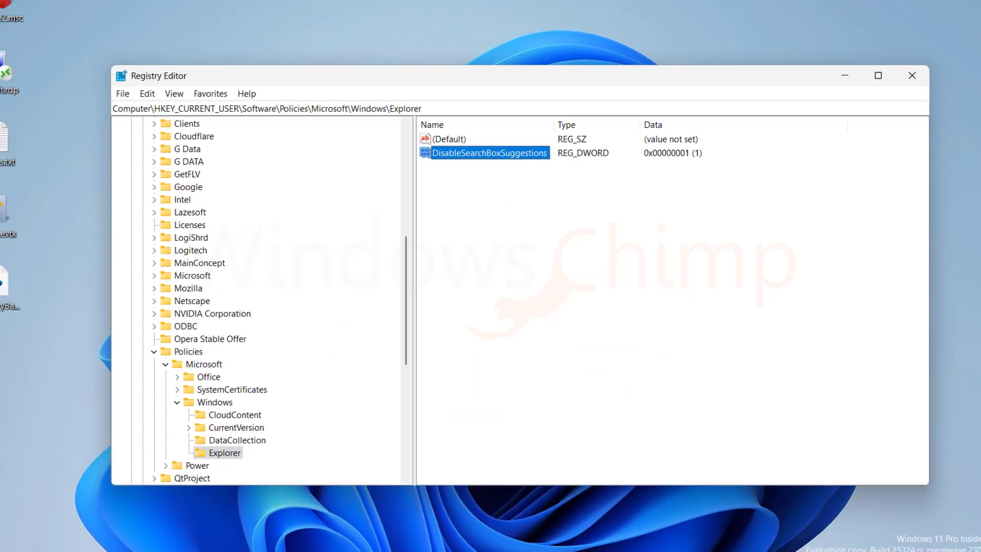
Restart Windows, then search 'myfile' from Start to confirm no web suggestions appear
{"action": "key", "text": "super"}
{"action": "left_click", "coordinate": [649, 493]}
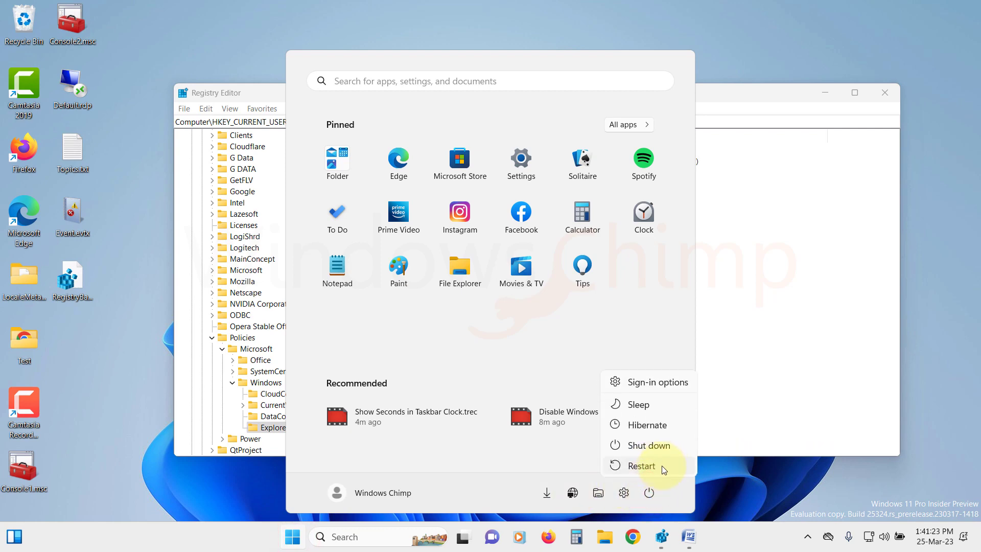
{"action": "left_click", "coordinate": [661, 465]}
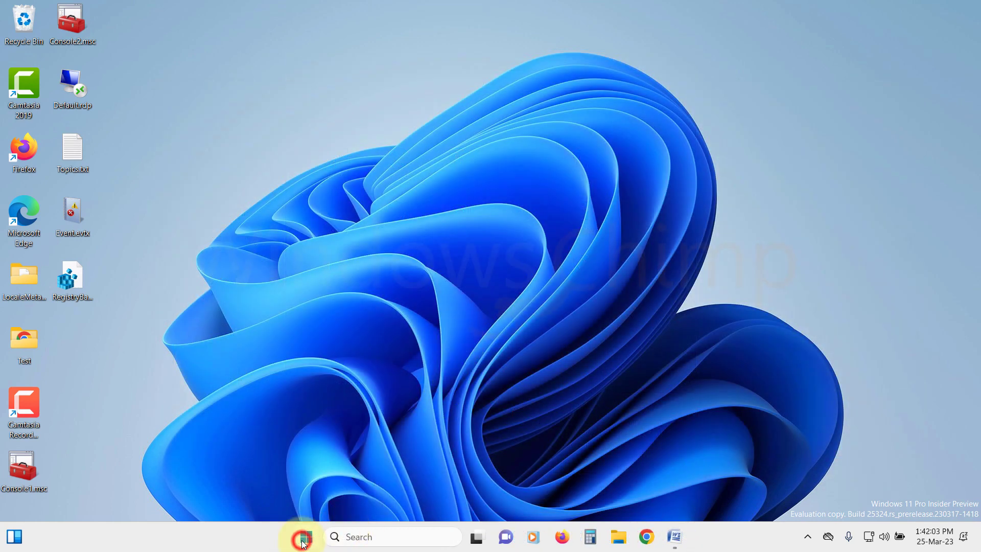
{"action": "left_click", "coordinate": [305, 539]}
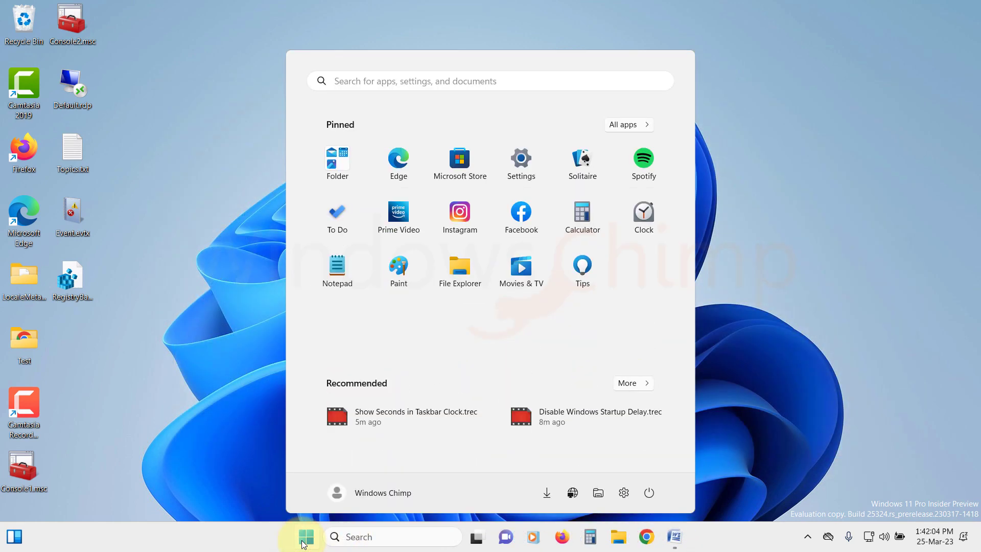
{"action": "type", "text": "myfile"}
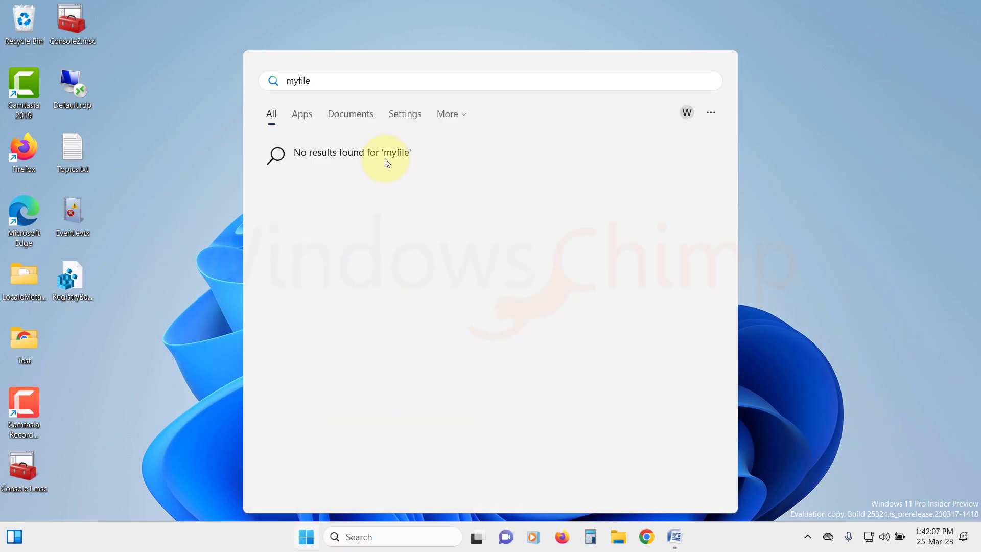